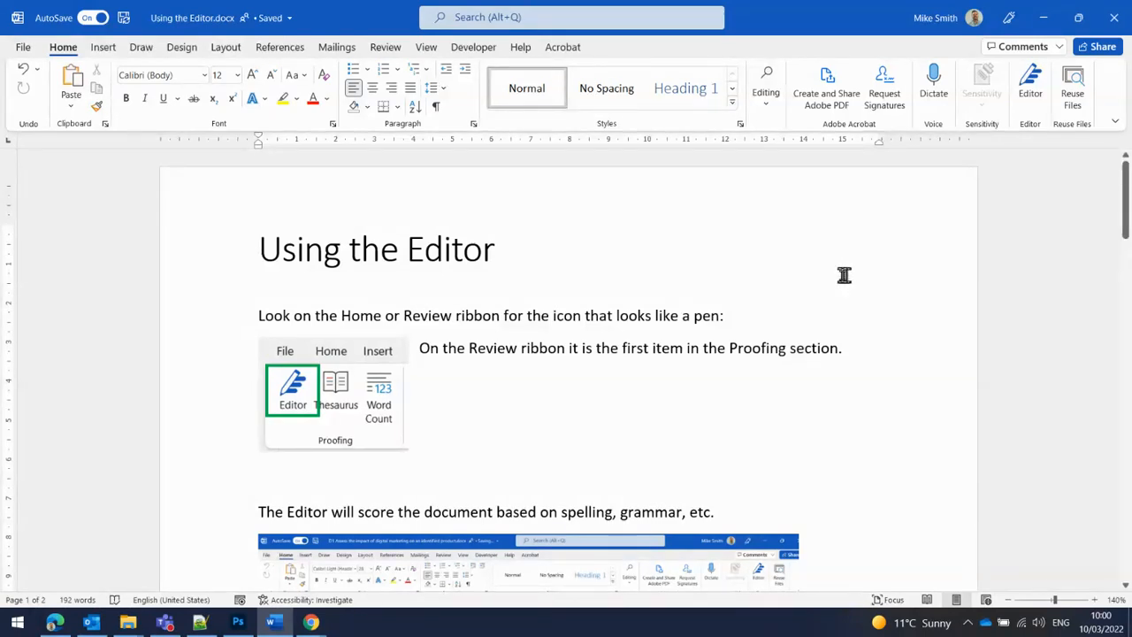
Step: Scroll through the document to review its contents
scroll(844, 275, "down", 6)
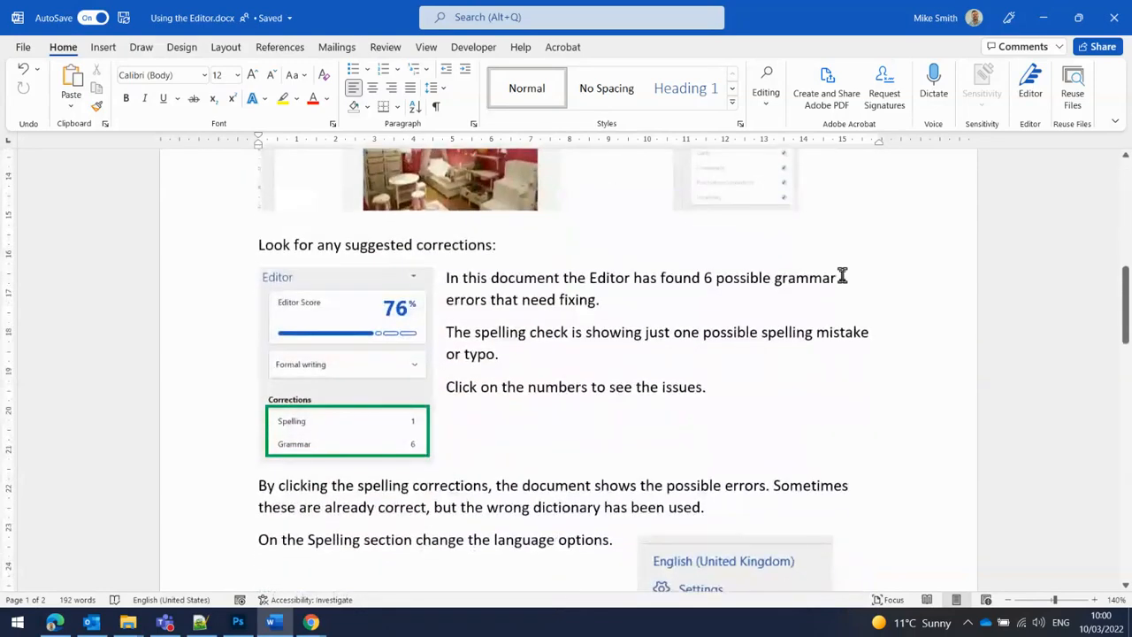
scroll(843, 275, "down", 4)
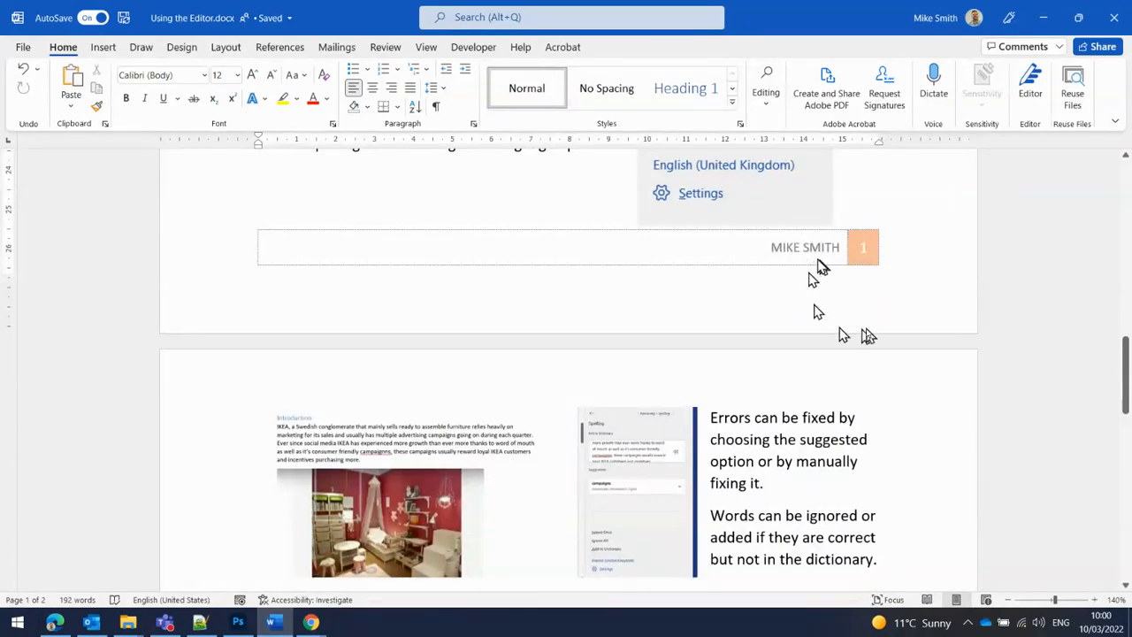
scroll(884, 364, "down", 3)
scroll(884, 365, "down", 8)
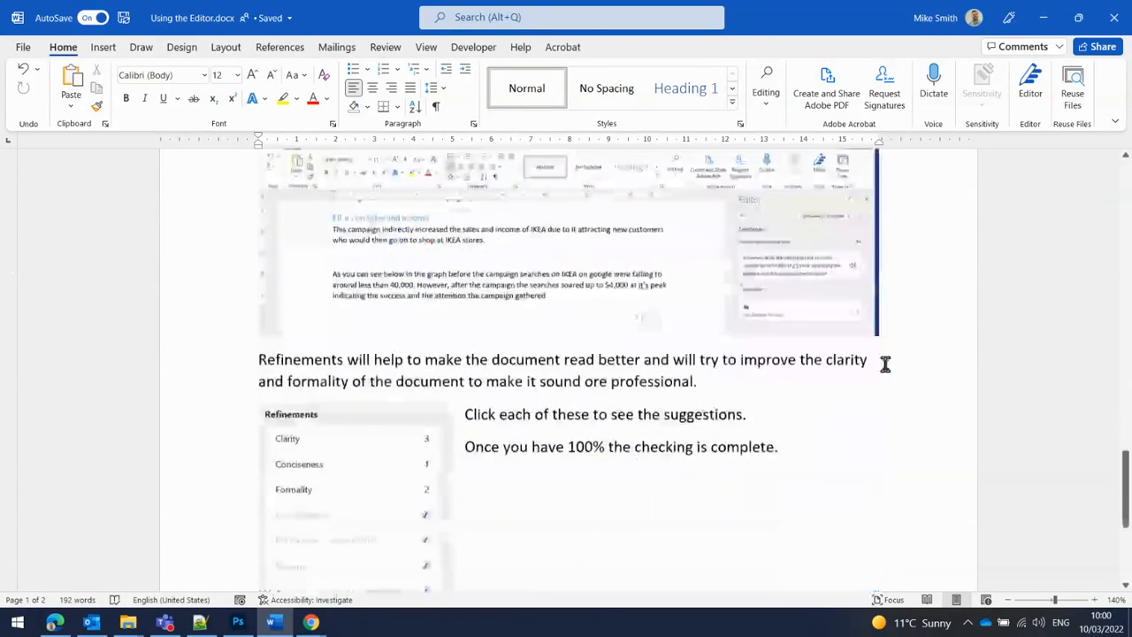
scroll(885, 364, "up", 2)
scroll(884, 365, "up", 15)
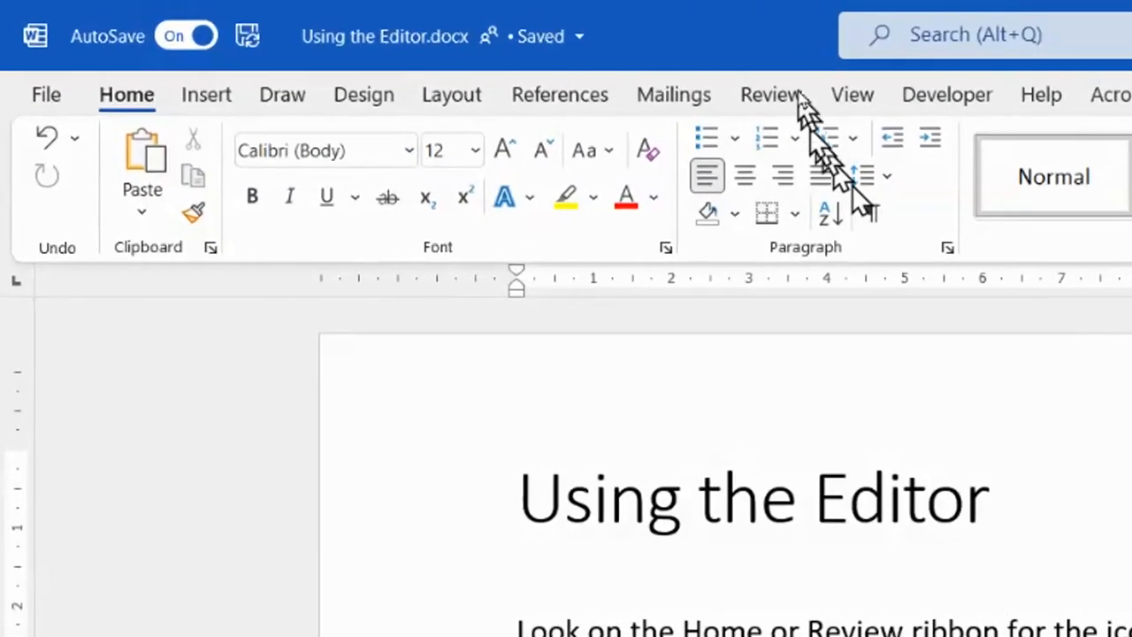
Step: Run the accessibility checker on the document
left_click(796, 97)
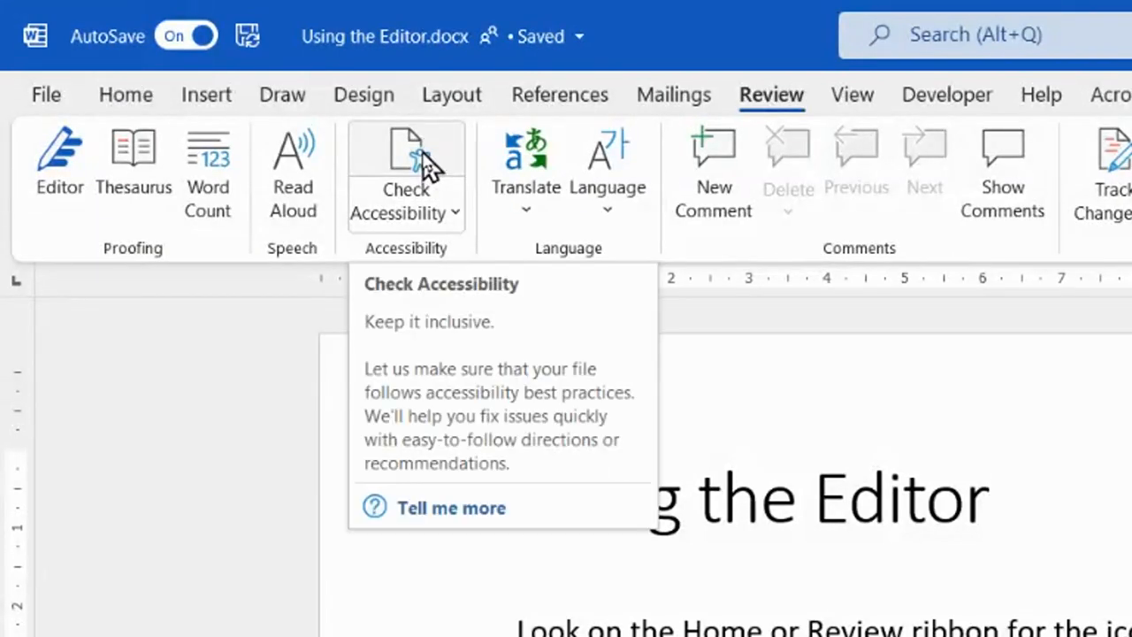
left_click(430, 216)
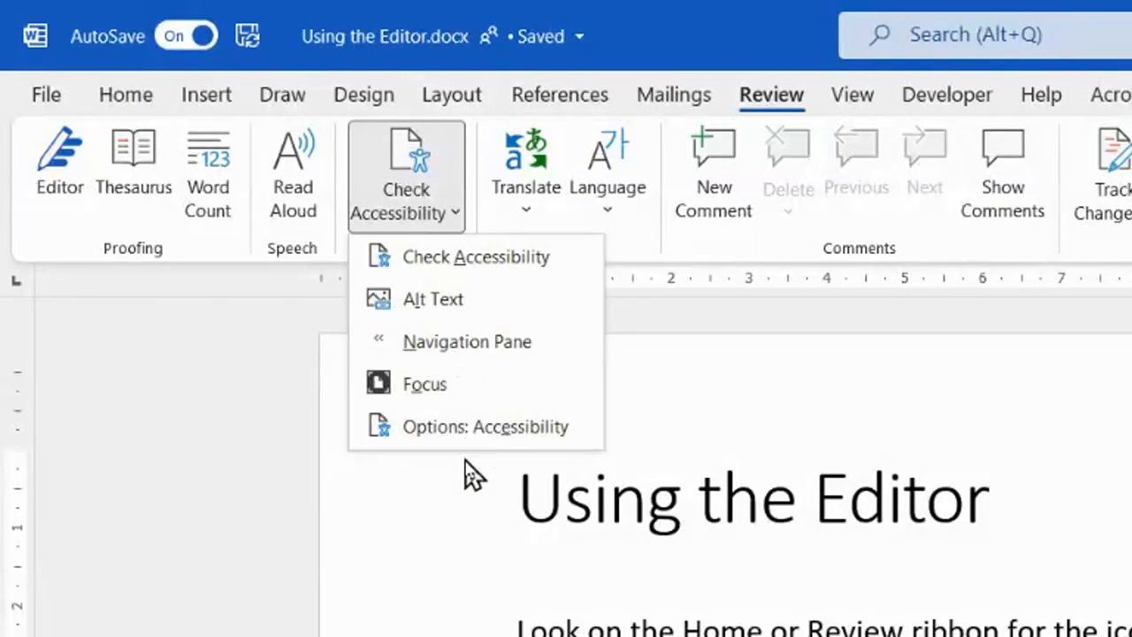
left_click(423, 172)
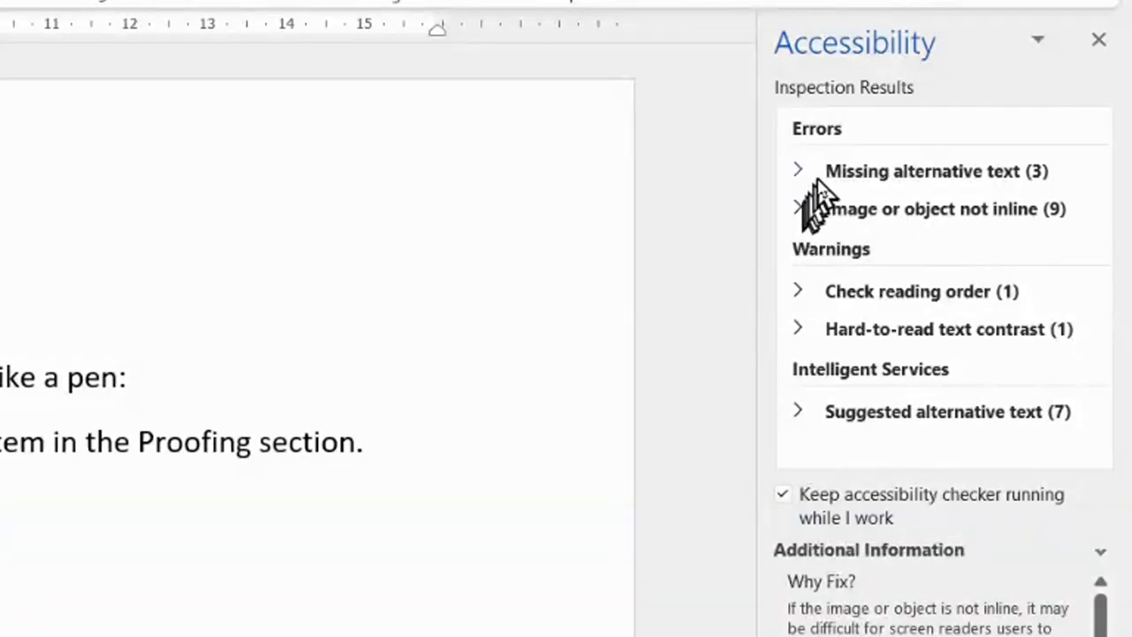
Step: Expand the missing alternative text errors and mark Rectangle 8 as decorative
left_click(851, 177)
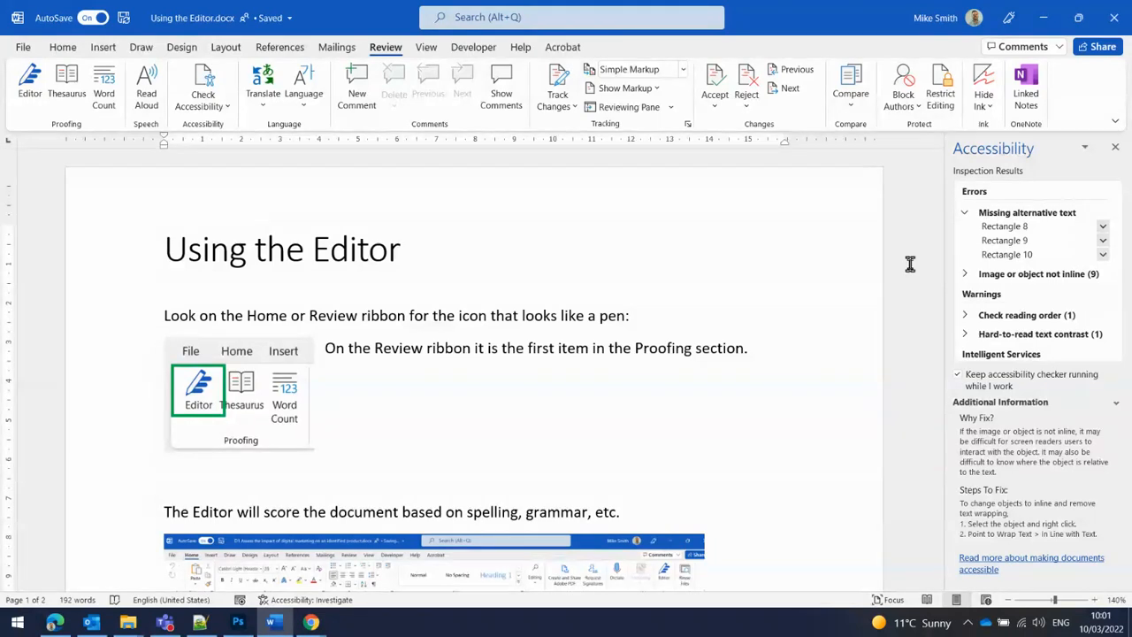
left_click(1103, 227)
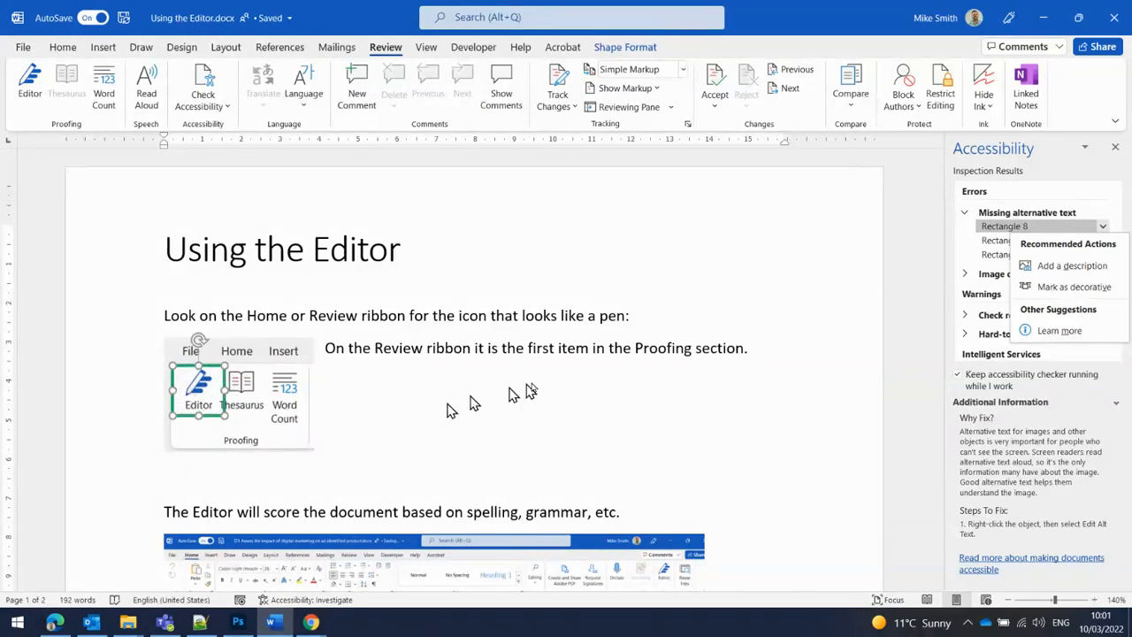
left_click(1084, 287)
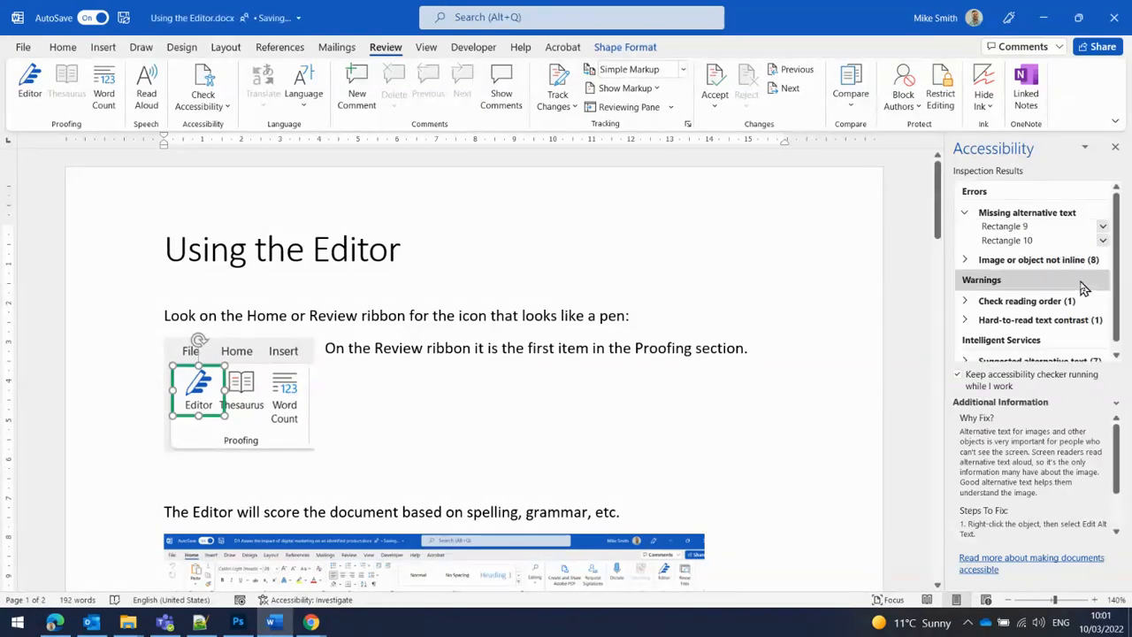
Step: Mark Rectangle 9 and Rectangle 10 as decorative
left_click(1056, 228)
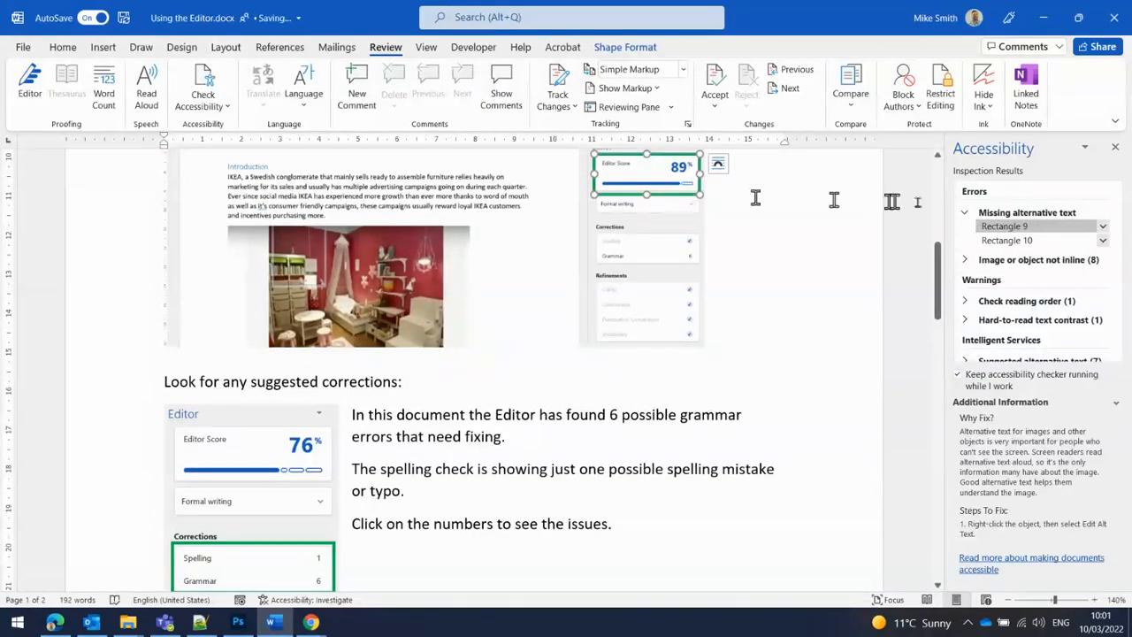
left_click(1103, 228)
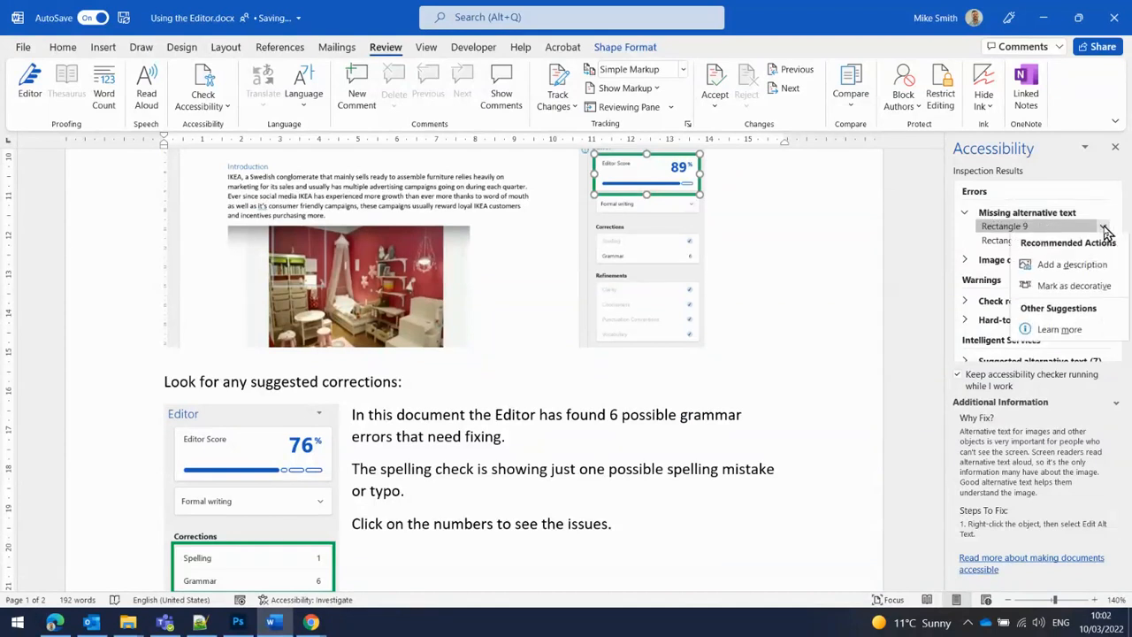
left_click(1072, 286)
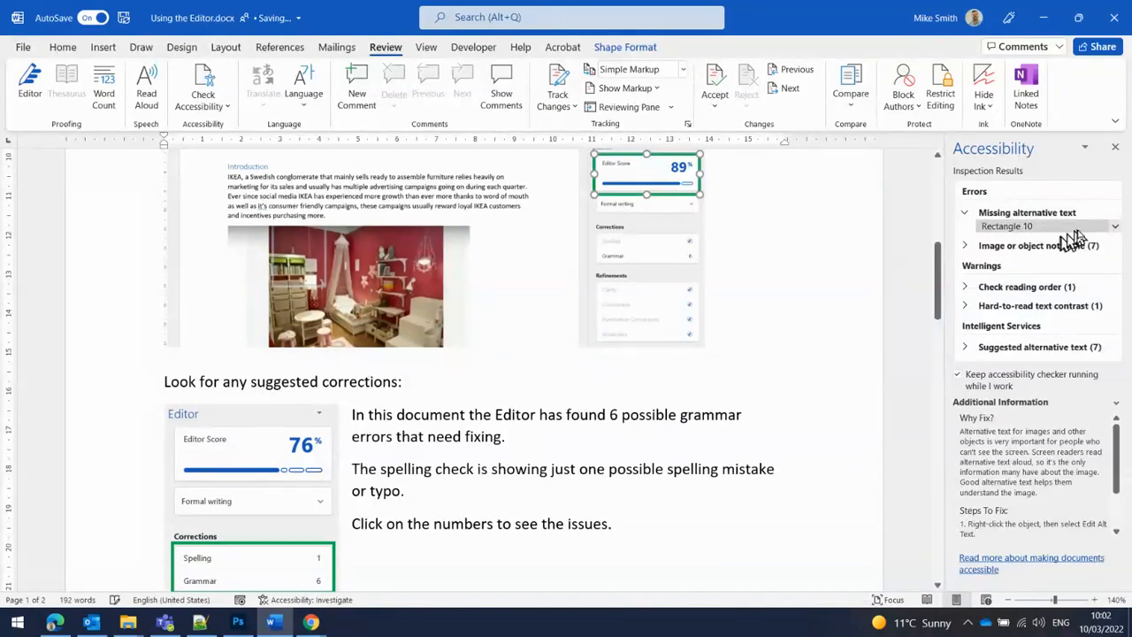
left_click(1115, 227)
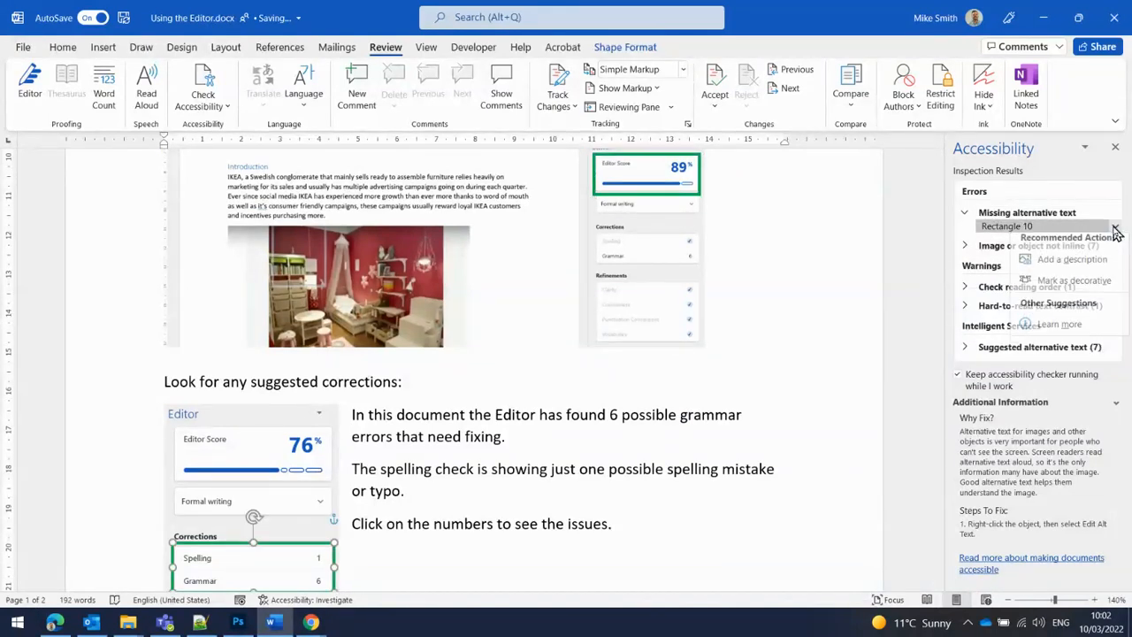
left_click(1085, 283)
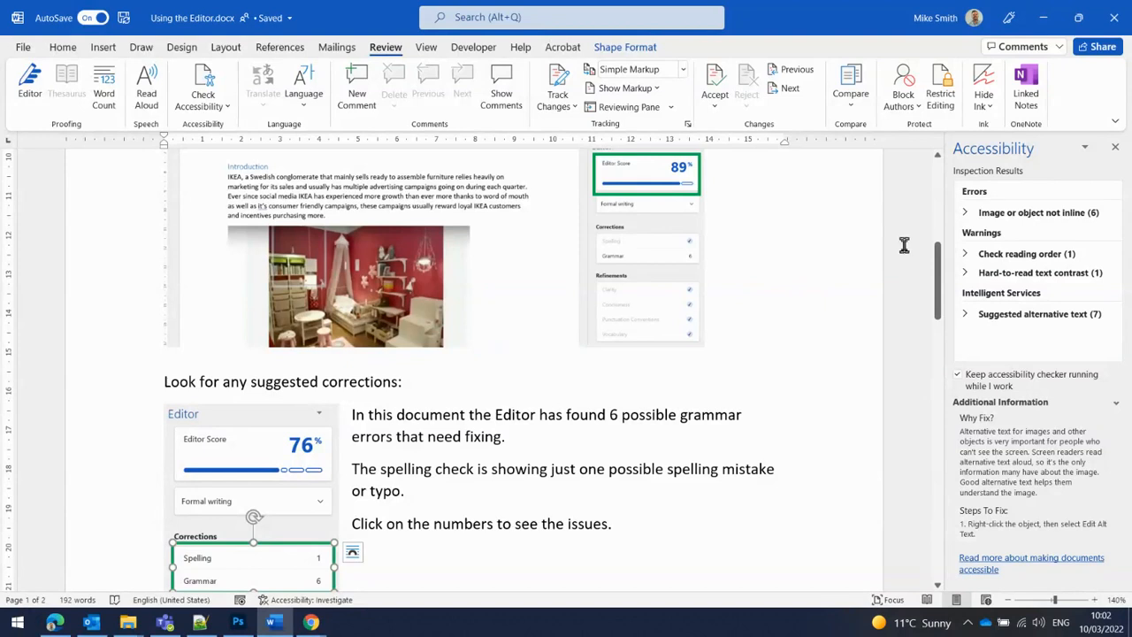
Step: Expand the image or object not inline errors and place Picture 1 inline
left_click(969, 213)
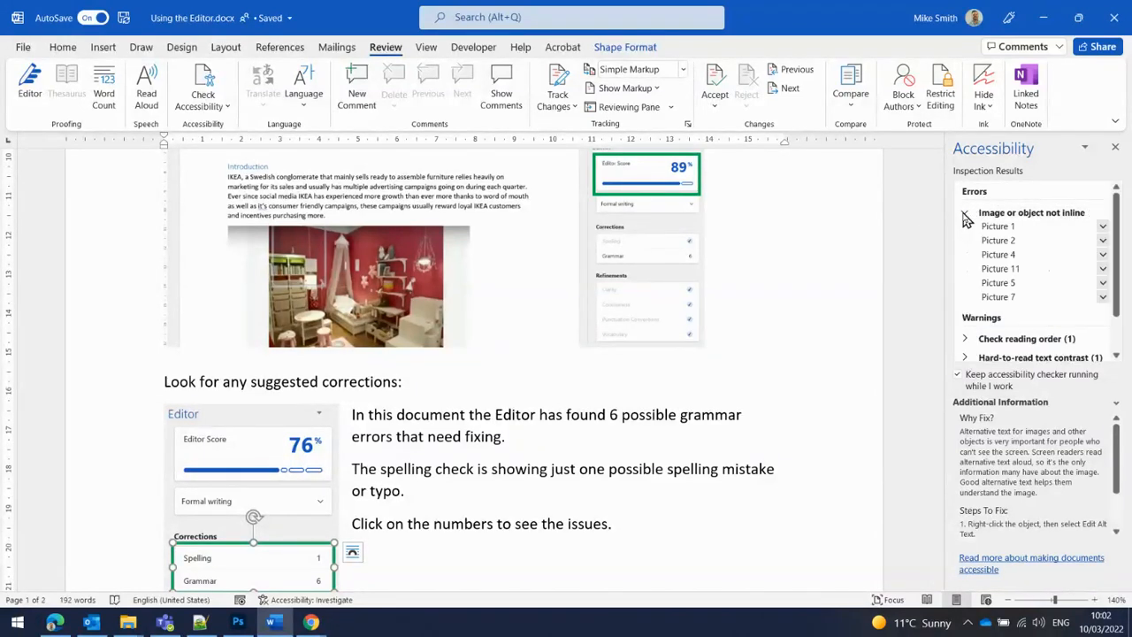
left_click(1045, 230)
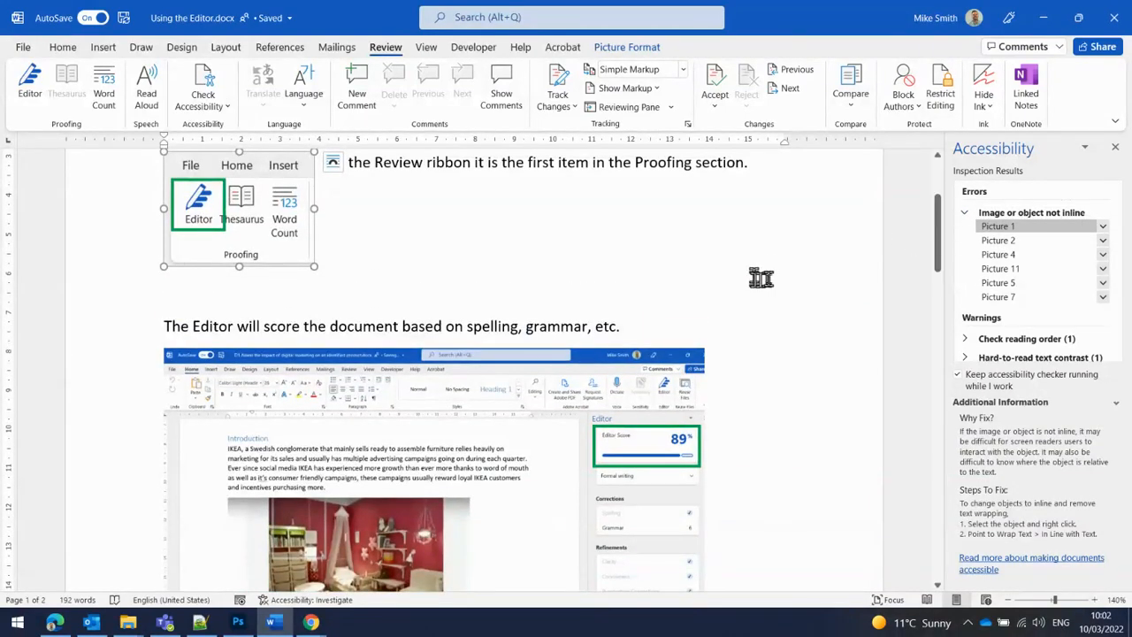
scroll(761, 278, "up", 2)
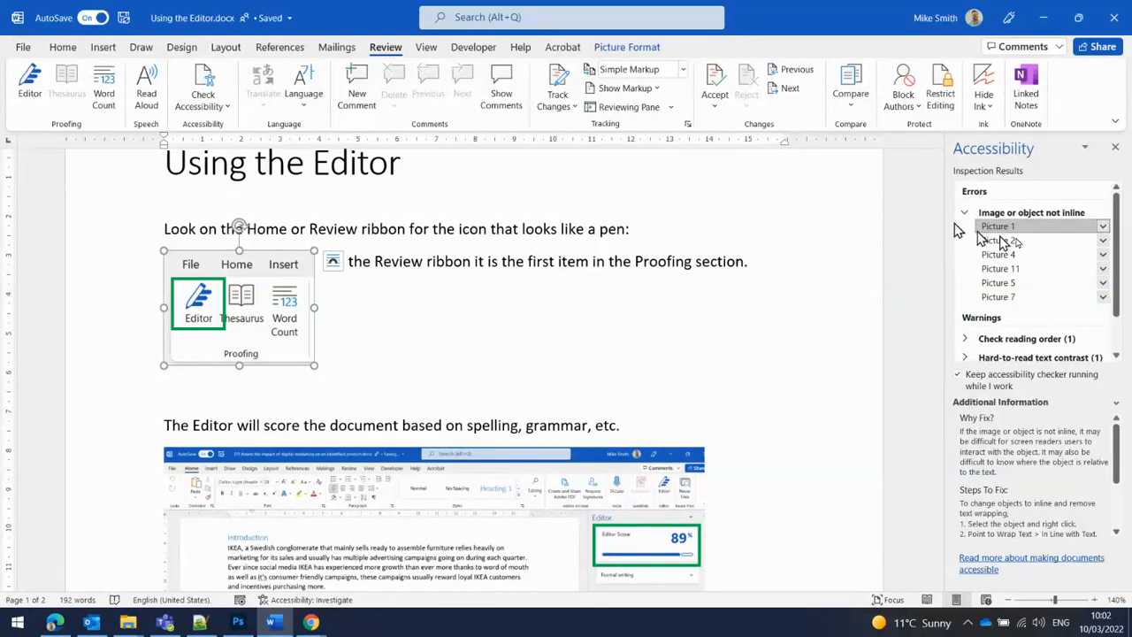
left_click(1103, 228)
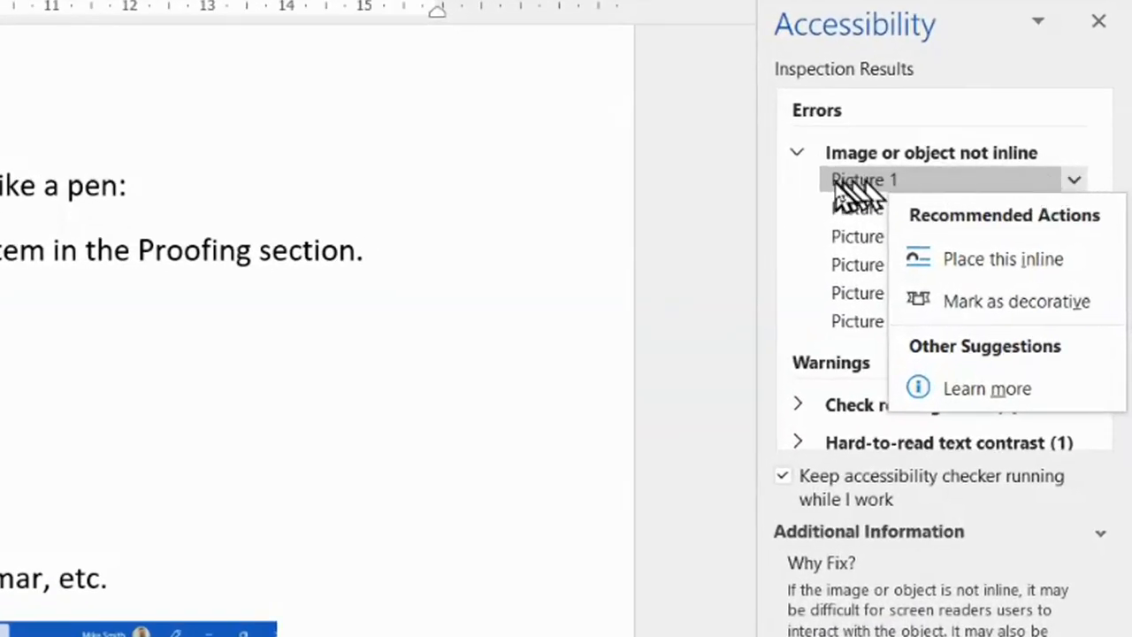
left_click(1071, 268)
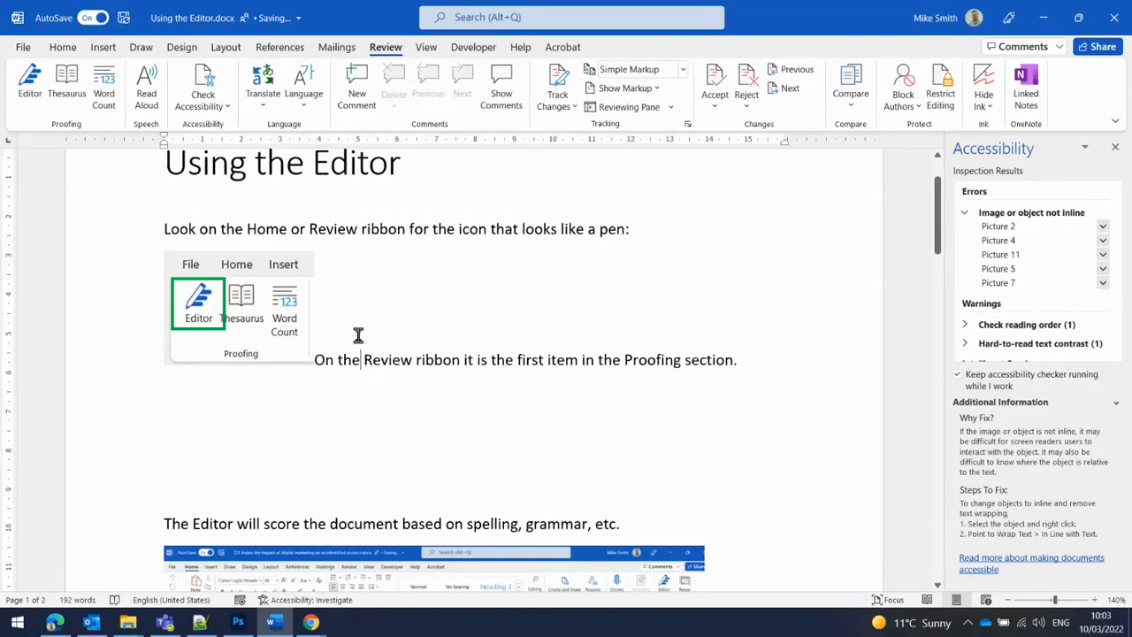
Step: Move the sentence beside the Proofing picture onto its own line and delete the empty lines below it
left_click(316, 359)
key("Return")
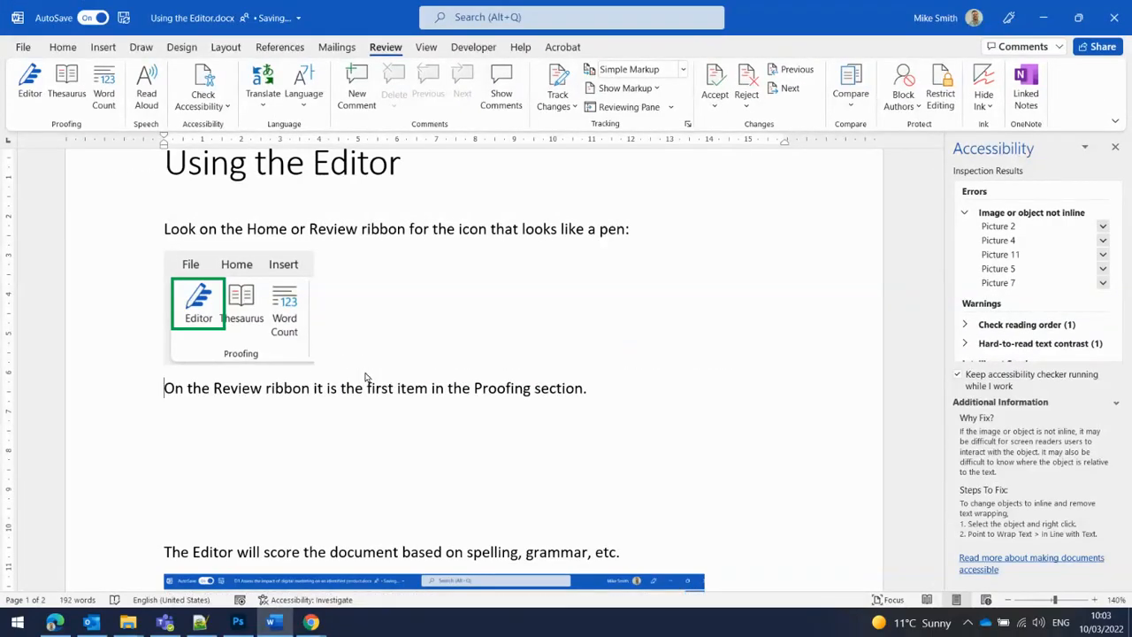
left_click(272, 423)
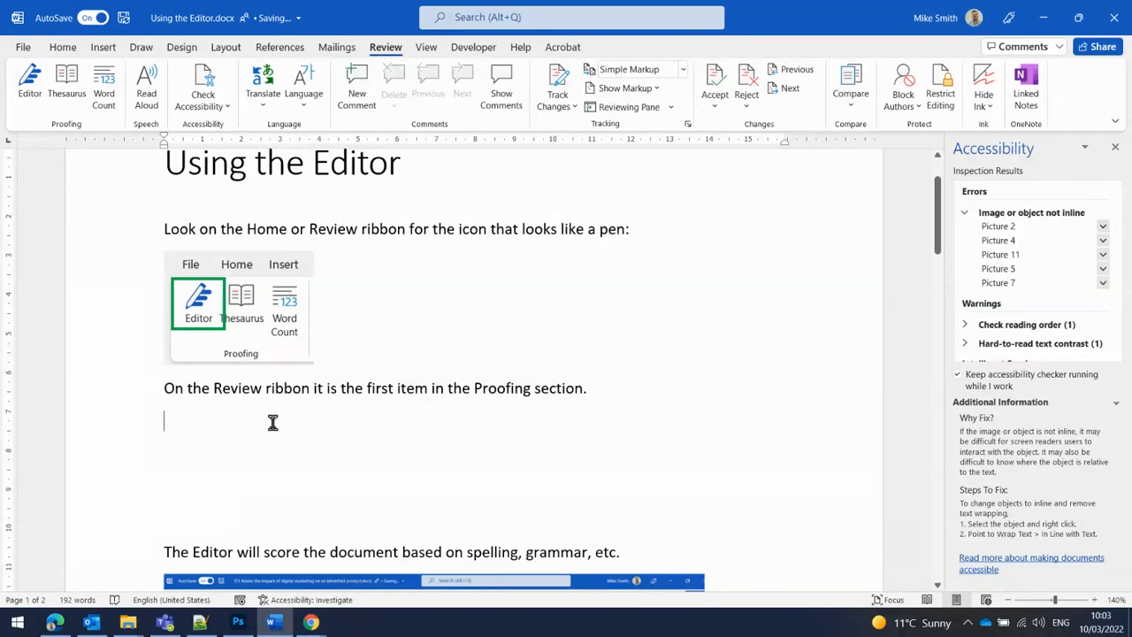
key("Delete")
key("Delete")
key("Delete")
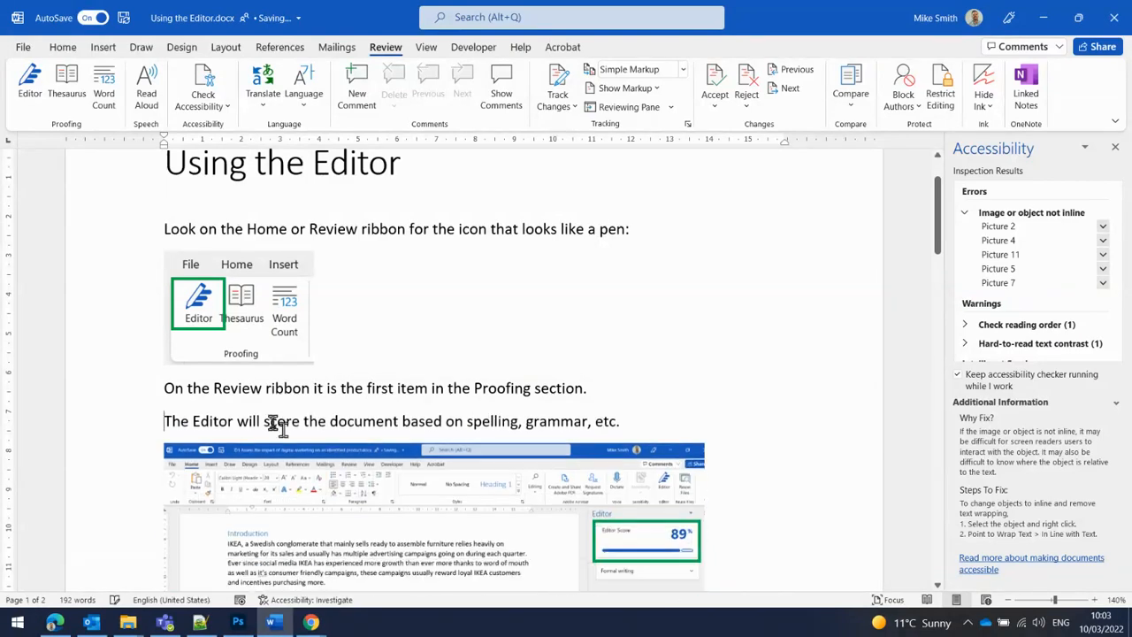
Step: Place Picture 2 inline and break the following Editor sentence onto its own line
left_click(1072, 232)
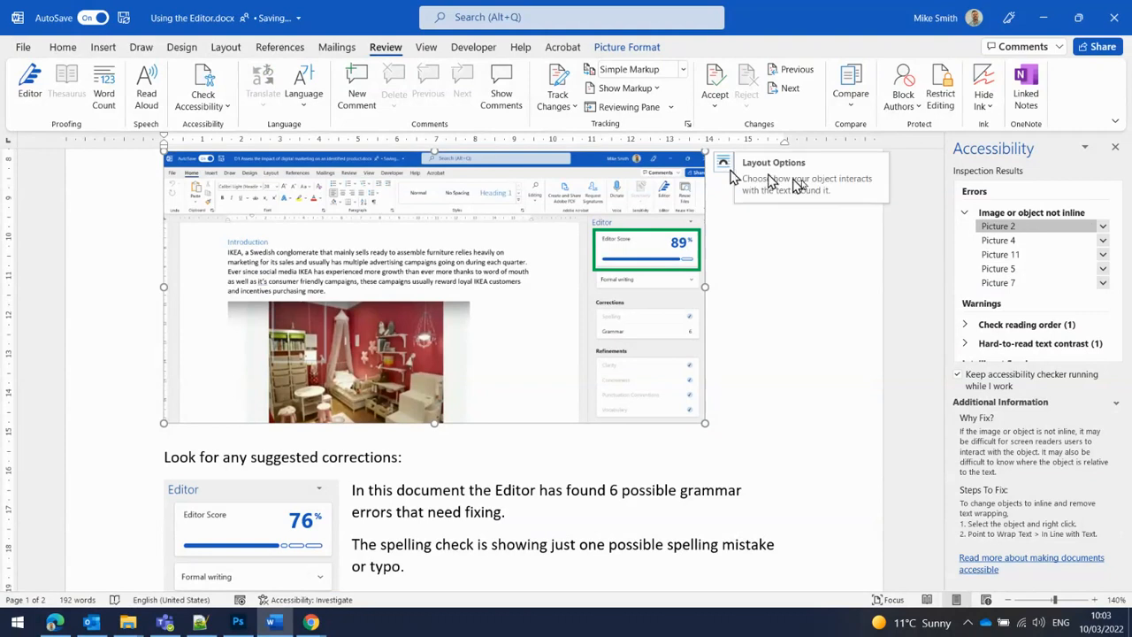
left_click(1102, 227)
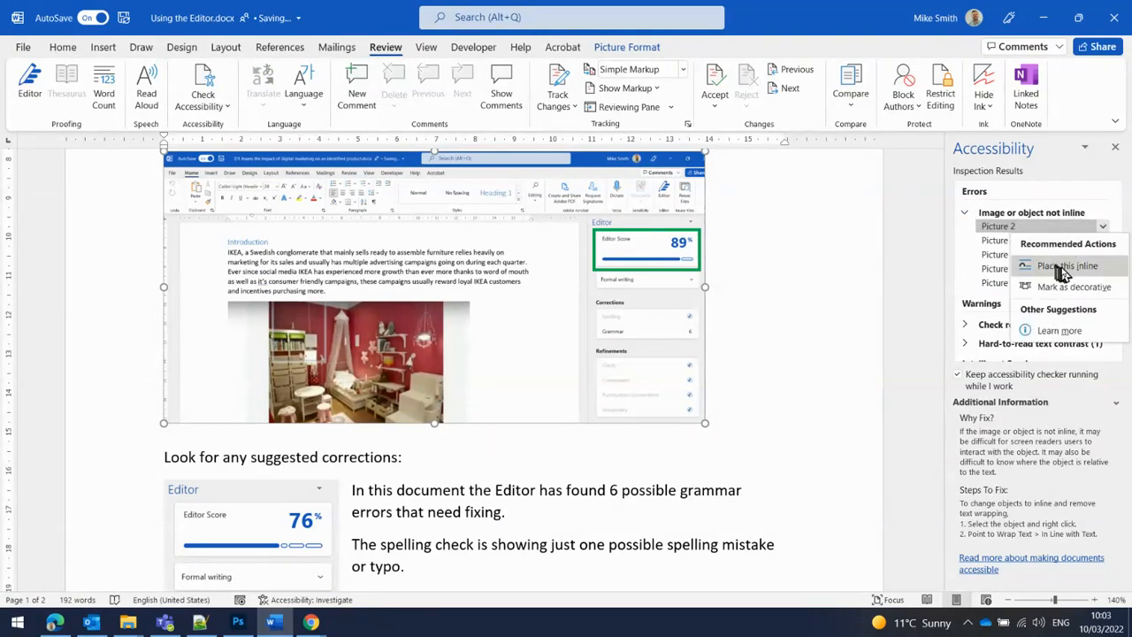
left_click(1061, 267)
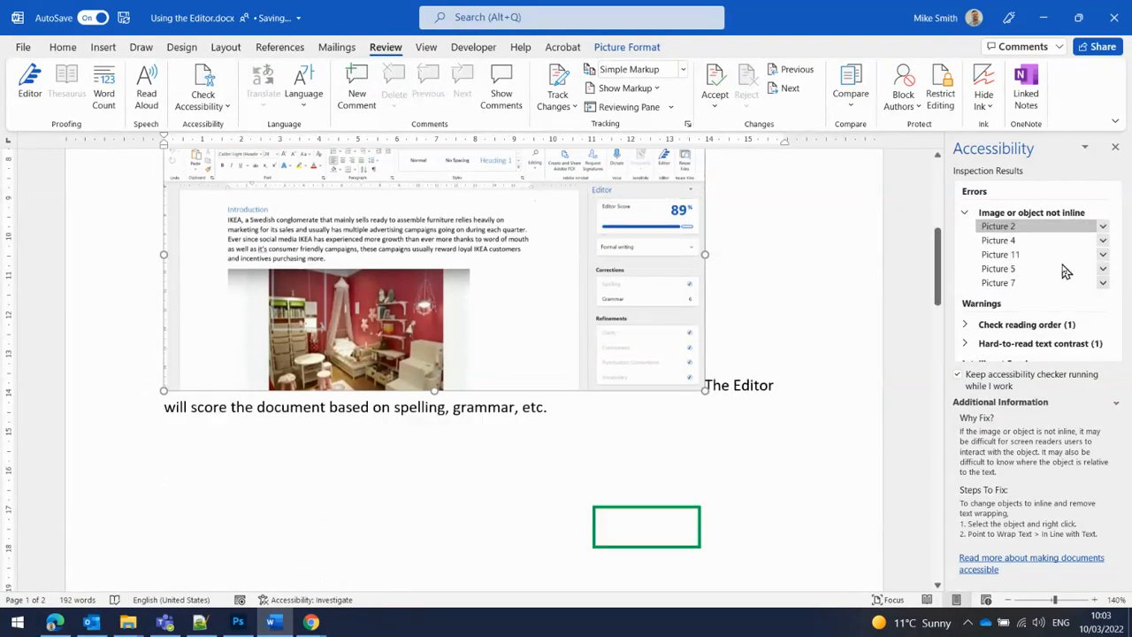
left_click(713, 380)
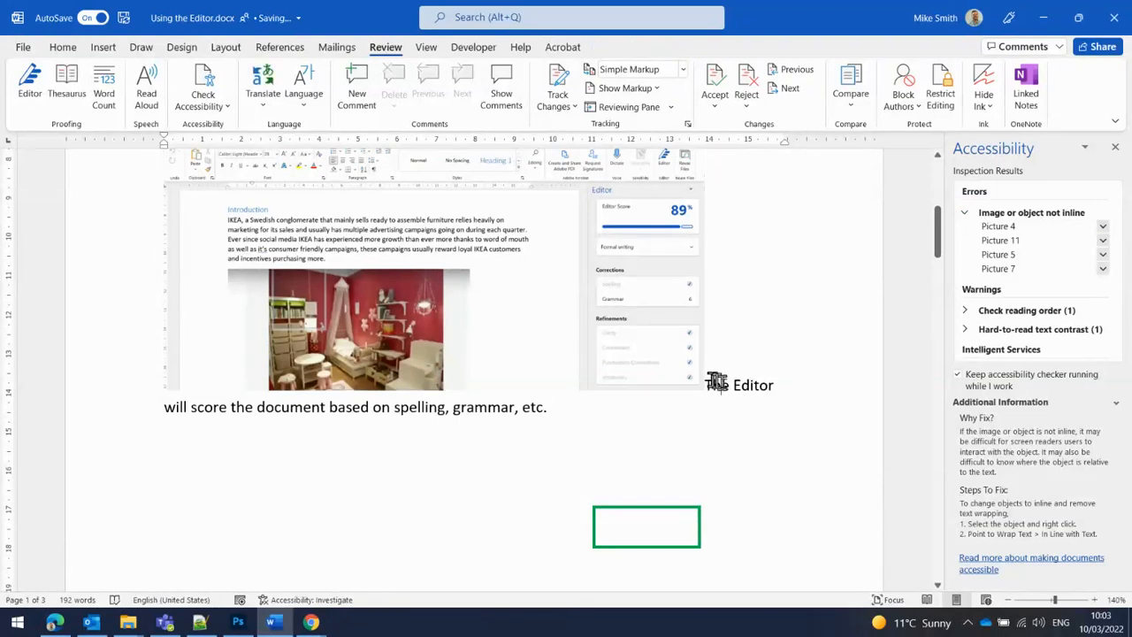
key("Return")
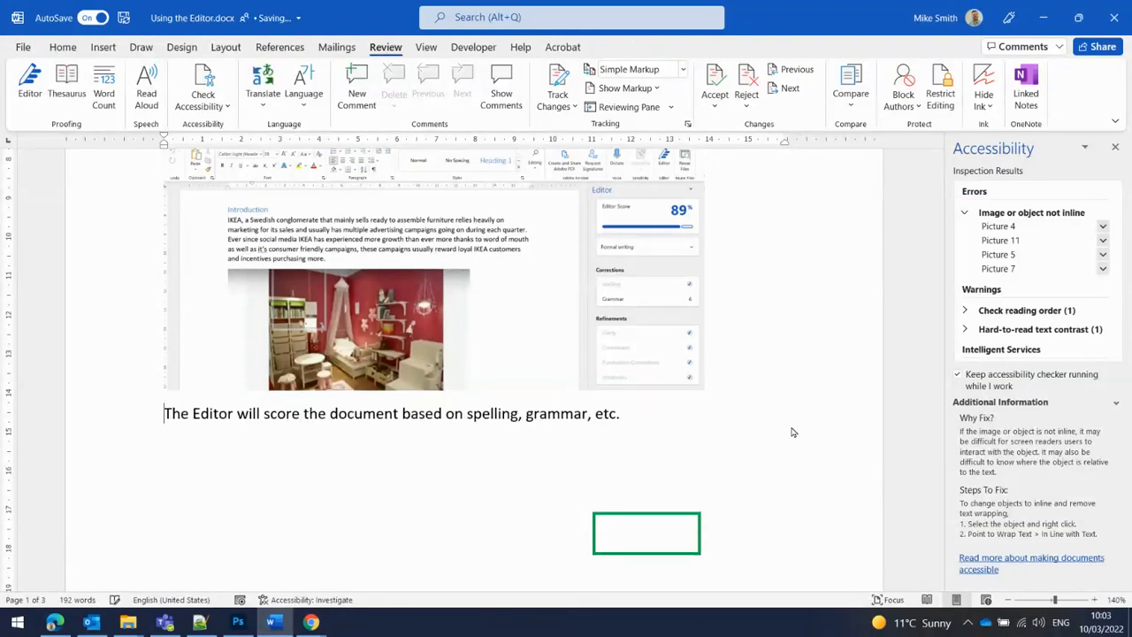
Step: Reposition the green highlight rectangle over the Editor Score box in the screenshot
left_click_drag(682, 511, 672, 234)
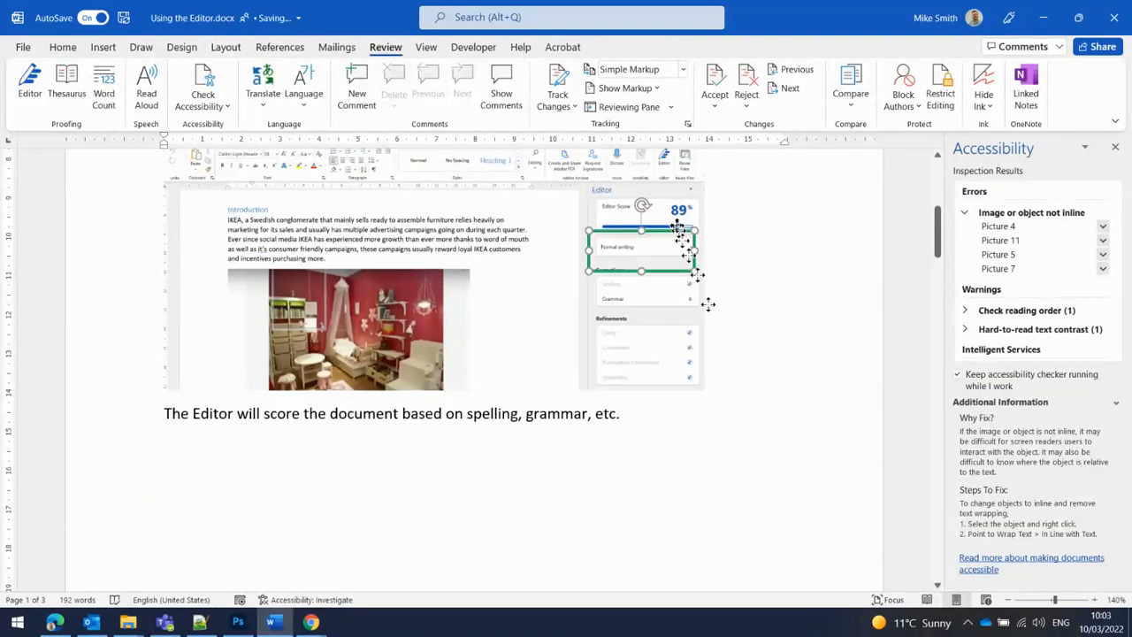
scroll(670, 236, "up", 2)
left_click_drag(668, 332, 676, 295)
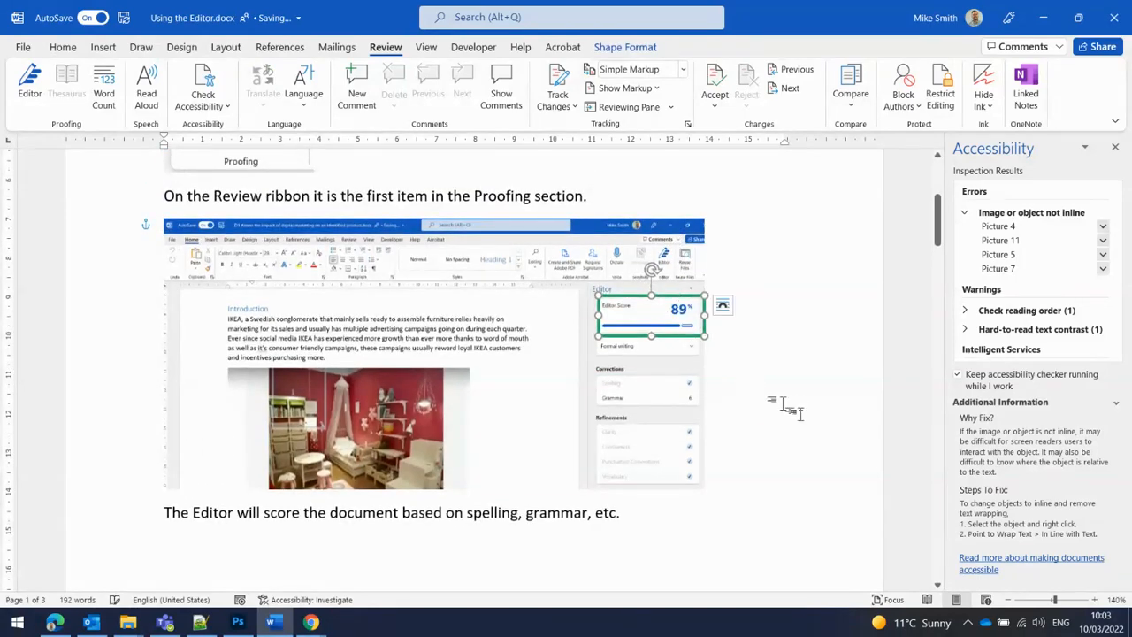
Step: Delete the empty lines below the sentence about the Editor scoring the document
scroll(790, 402, "down", 3)
left_click(553, 405)
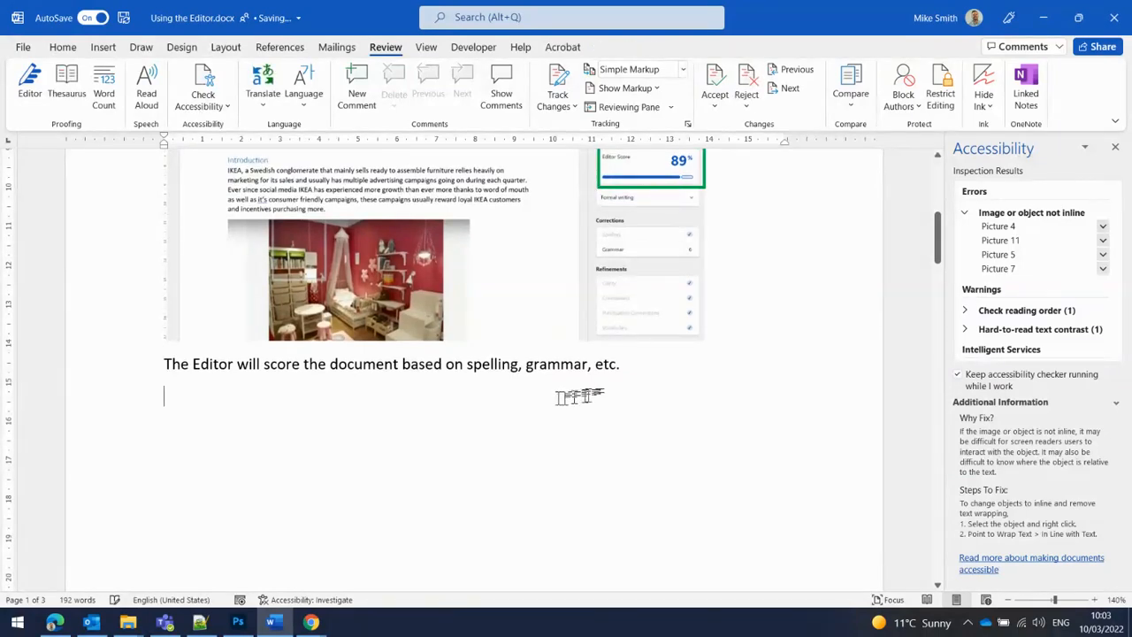
scroll(587, 392, "down", 7)
scroll(588, 392, "up", 5)
key("Delete")
key("Delete")
key("Delete")
key("Delete")
key("Delete")
key("Delete")
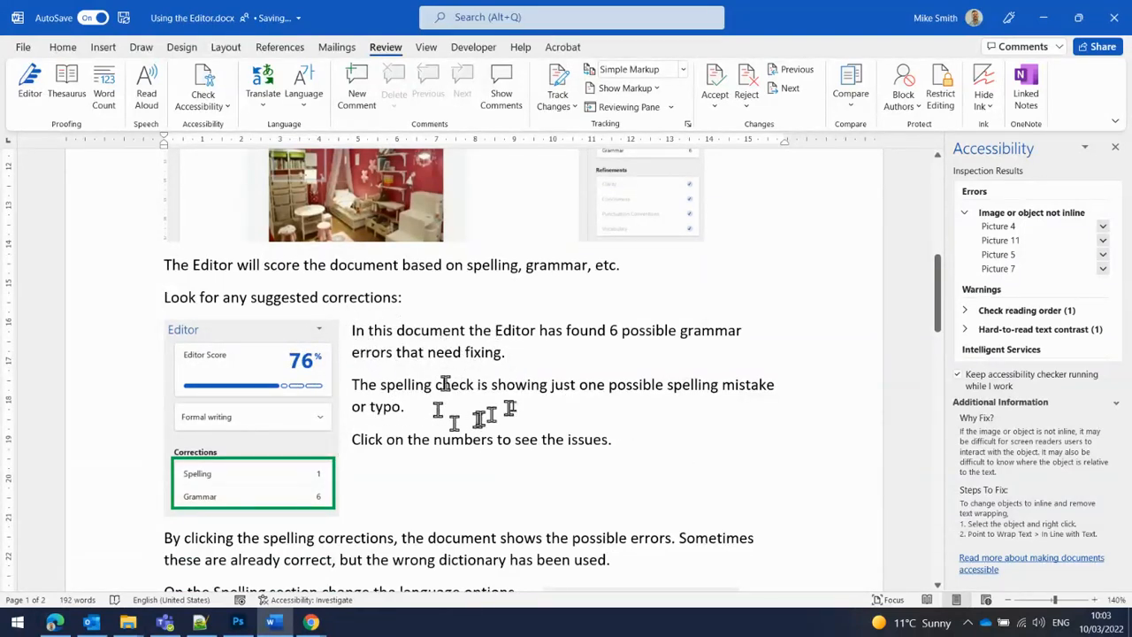
Step: Place Picture 4 inline
left_click(1036, 228)
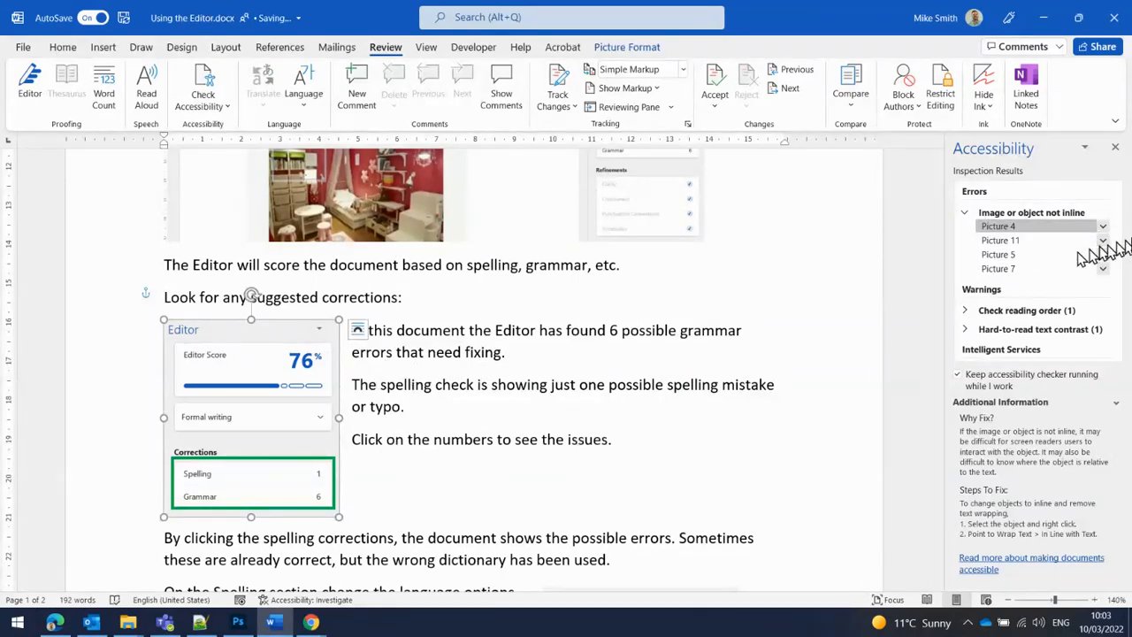
left_click(1103, 227)
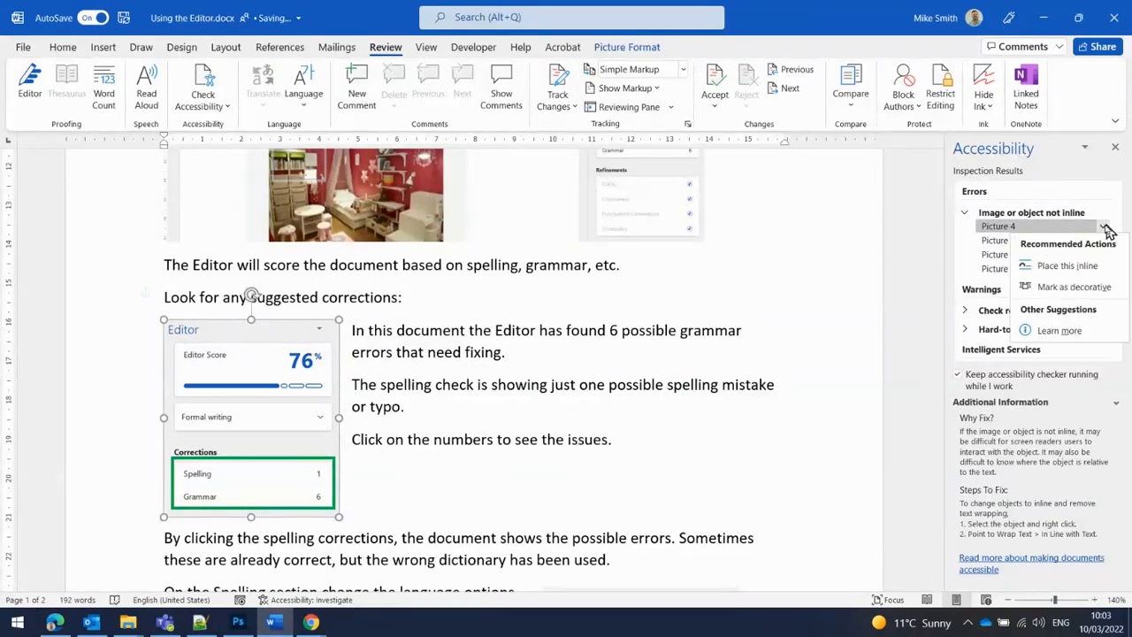
left_click(1062, 267)
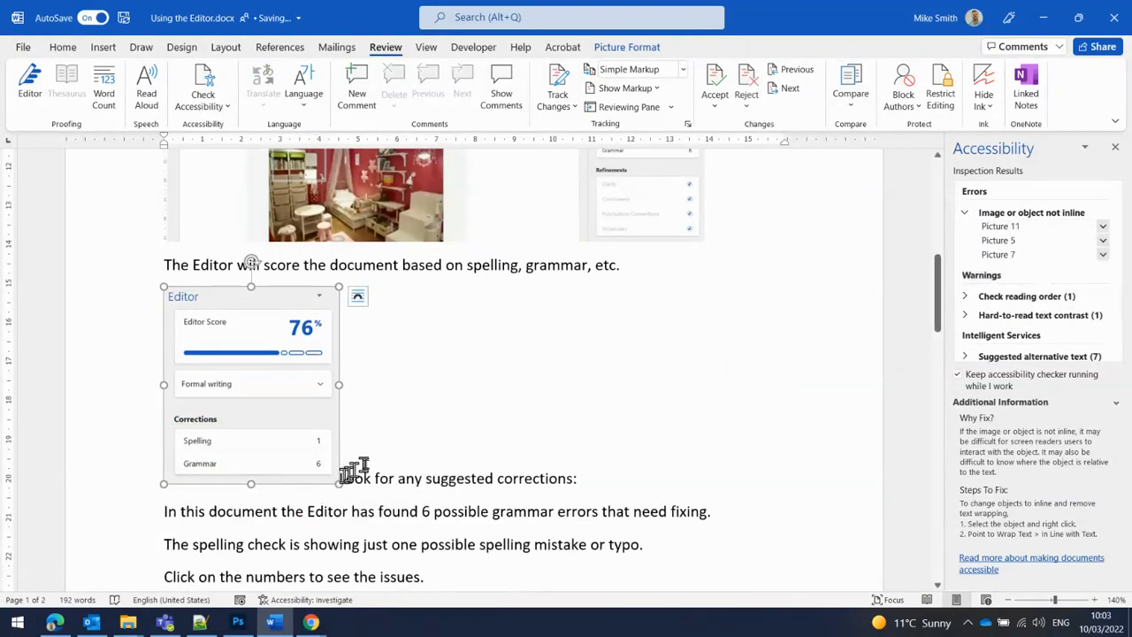
Step: Break the sentence "Look for any suggested corrections:" onto its own line below the Editor picture
left_click(377, 459)
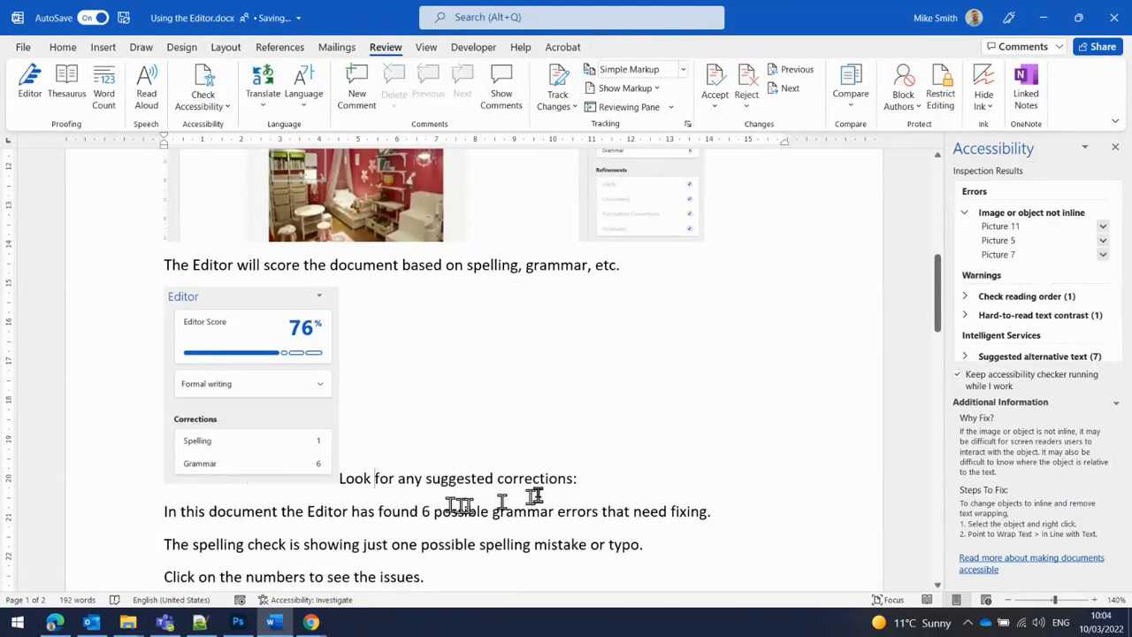
key("Return")
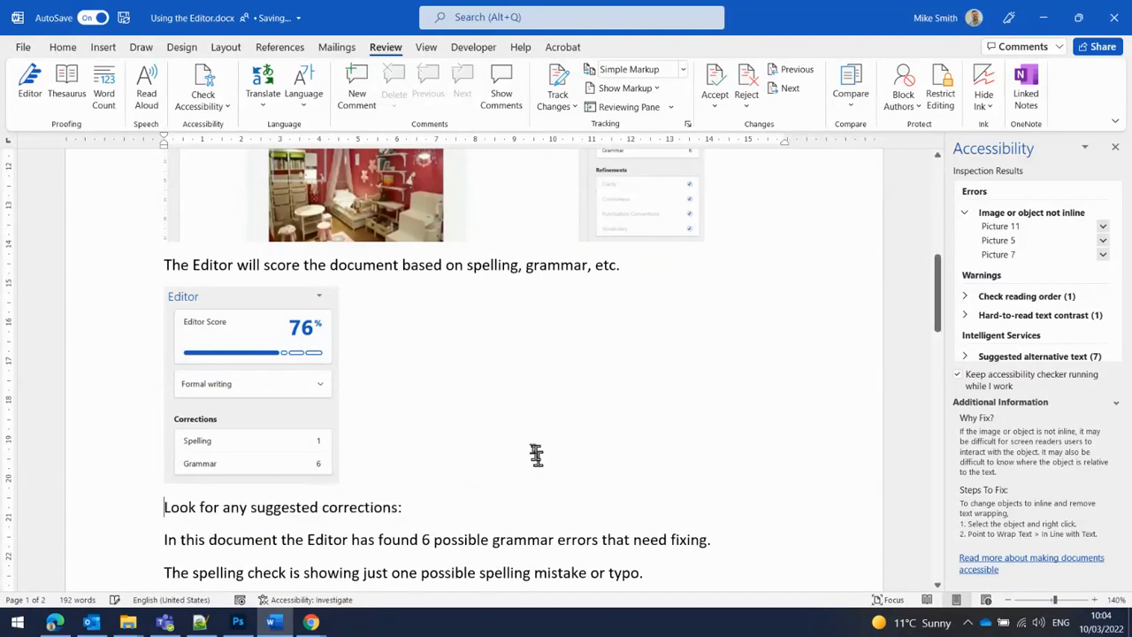
Step: Move the green highlight rectangle onto the Editor Score box of the Editor panel picture
scroll(505, 430, "down", 4)
left_click_drag(331, 468, 317, 164)
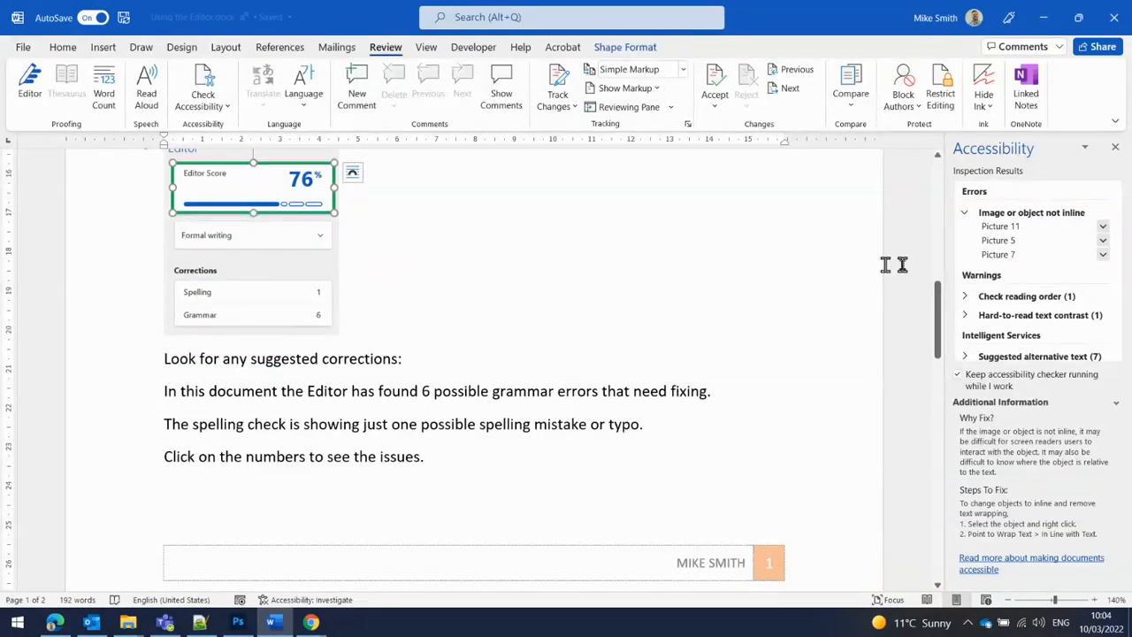
Step: Place Picture 11 inline and put the sentence "On the Spelling section change the language options." on its own line
left_click(1048, 232)
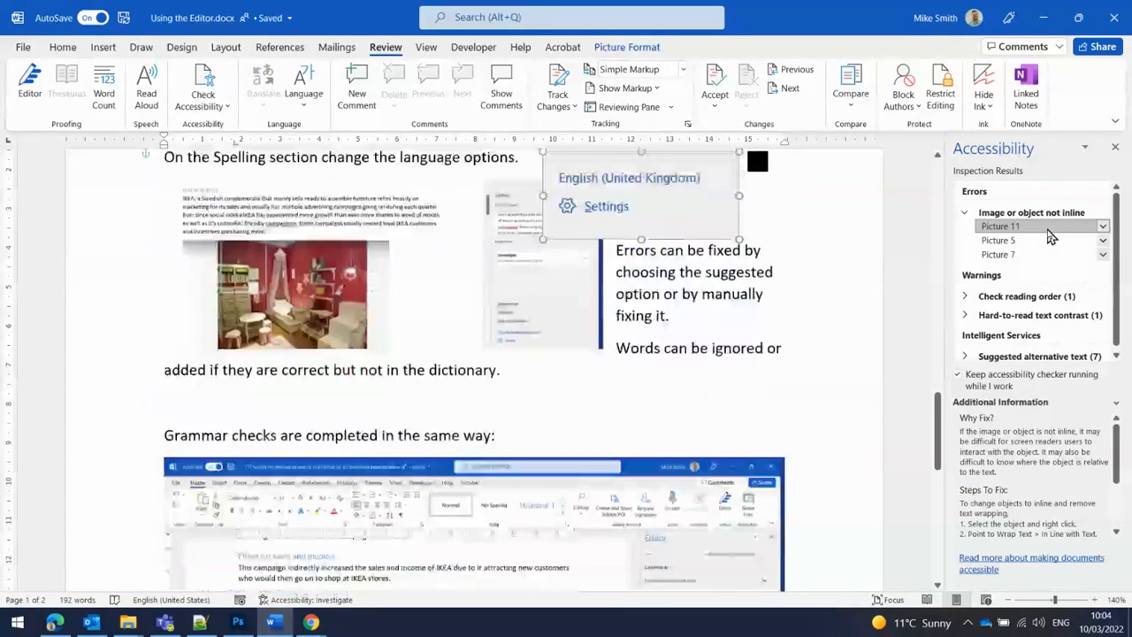
left_click(1104, 227)
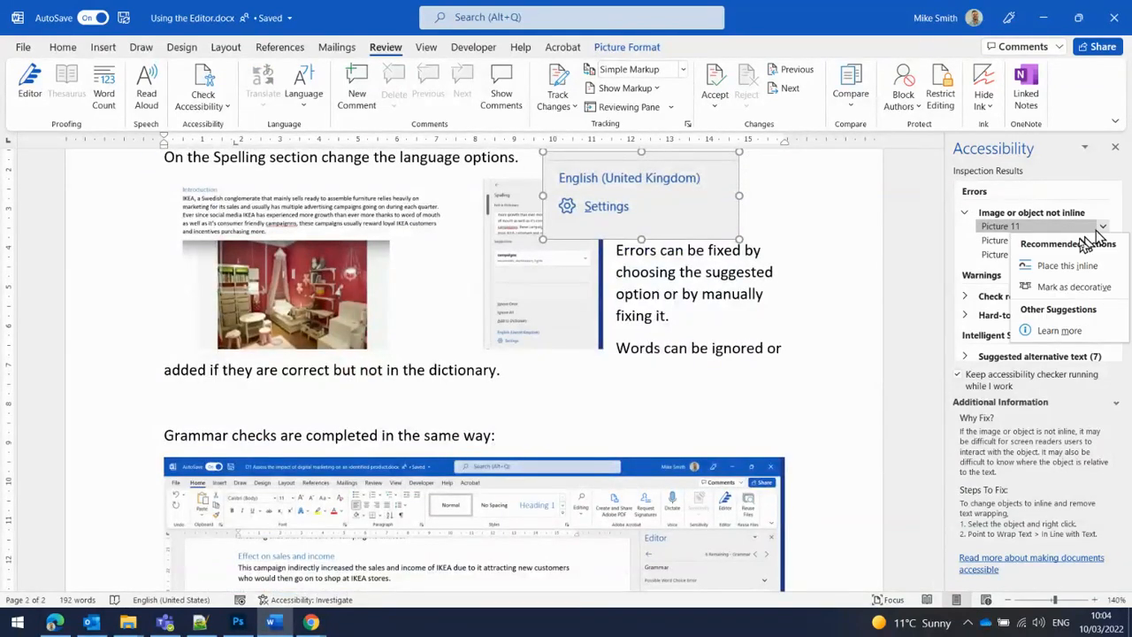
left_click(1067, 265)
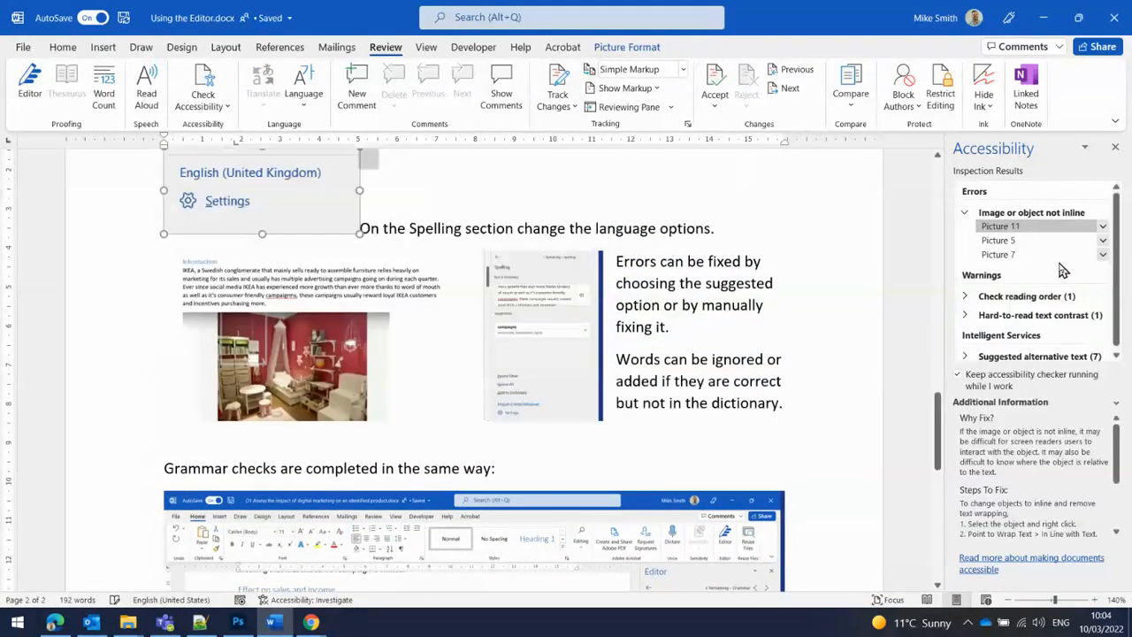
left_click(390, 215)
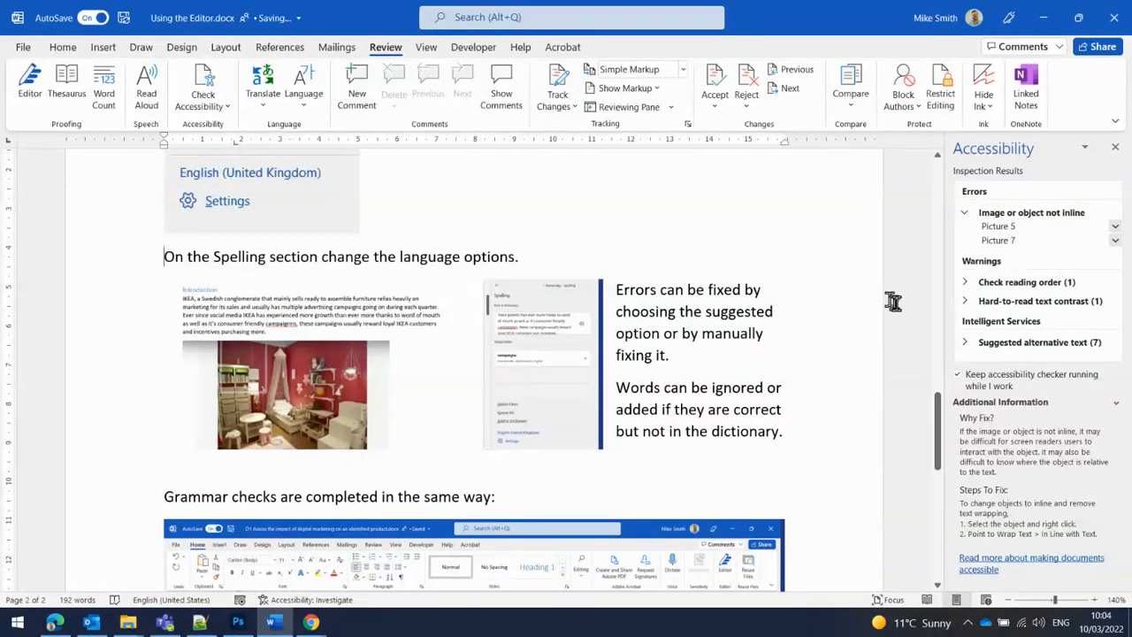
Step: Examine the reading order warning for the footer table and the hard-to-read text contrast warning
left_click(967, 284)
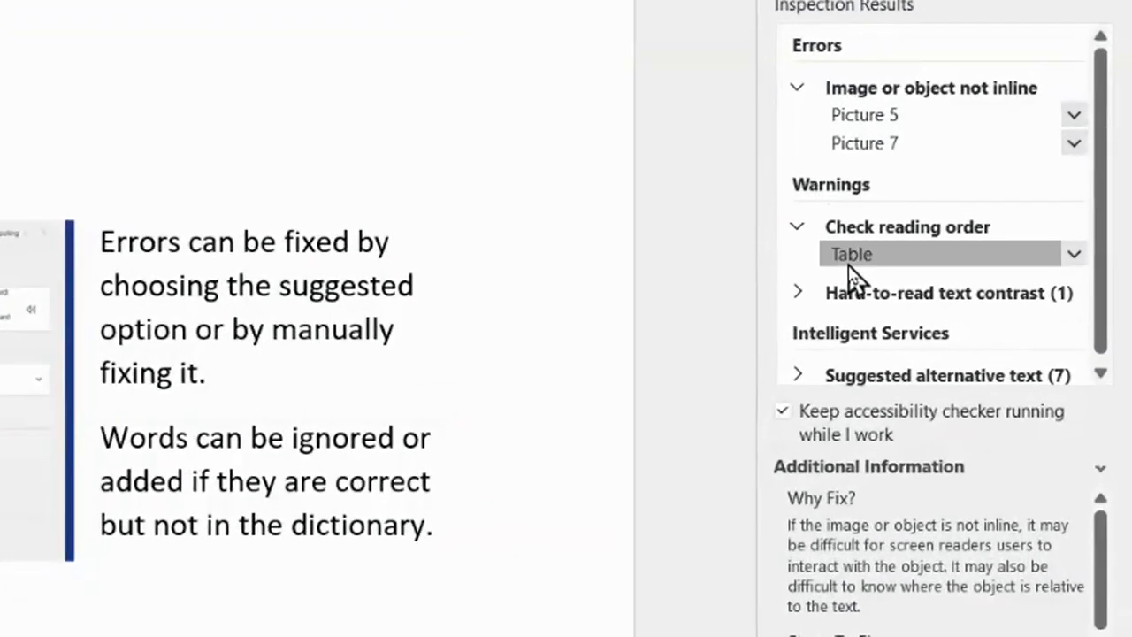
left_click(990, 298)
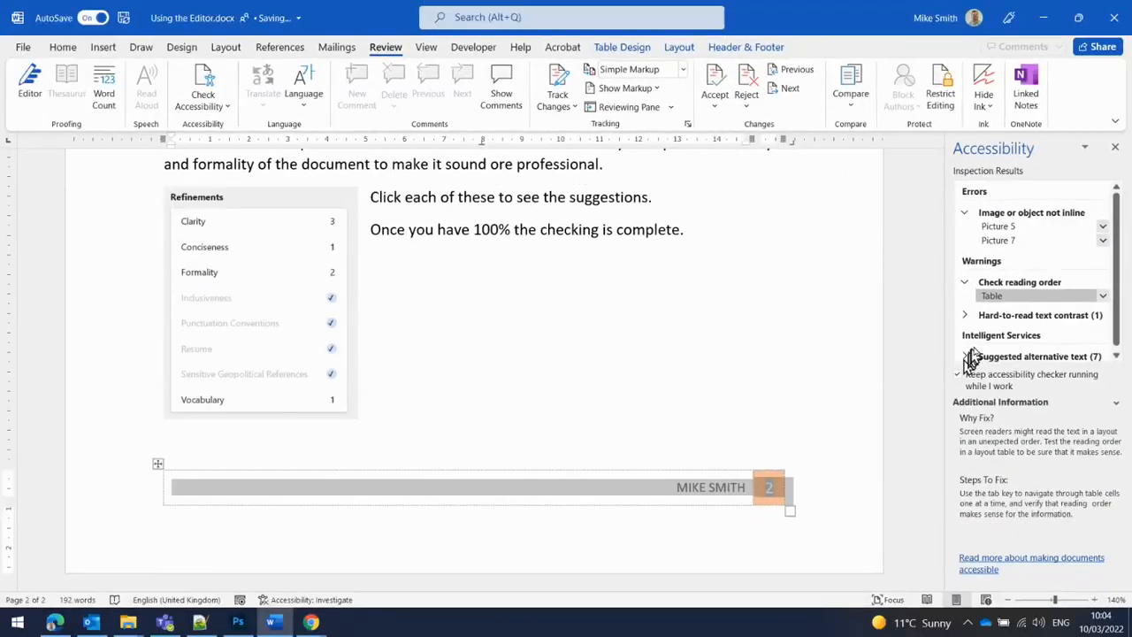
left_click(1103, 296)
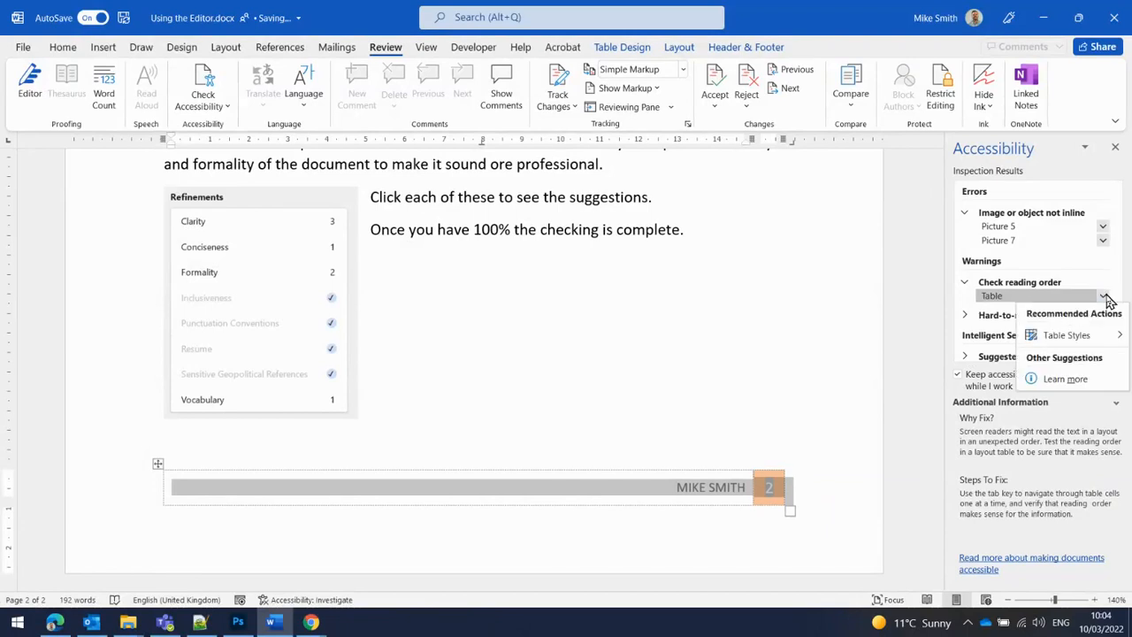
left_click(1105, 298)
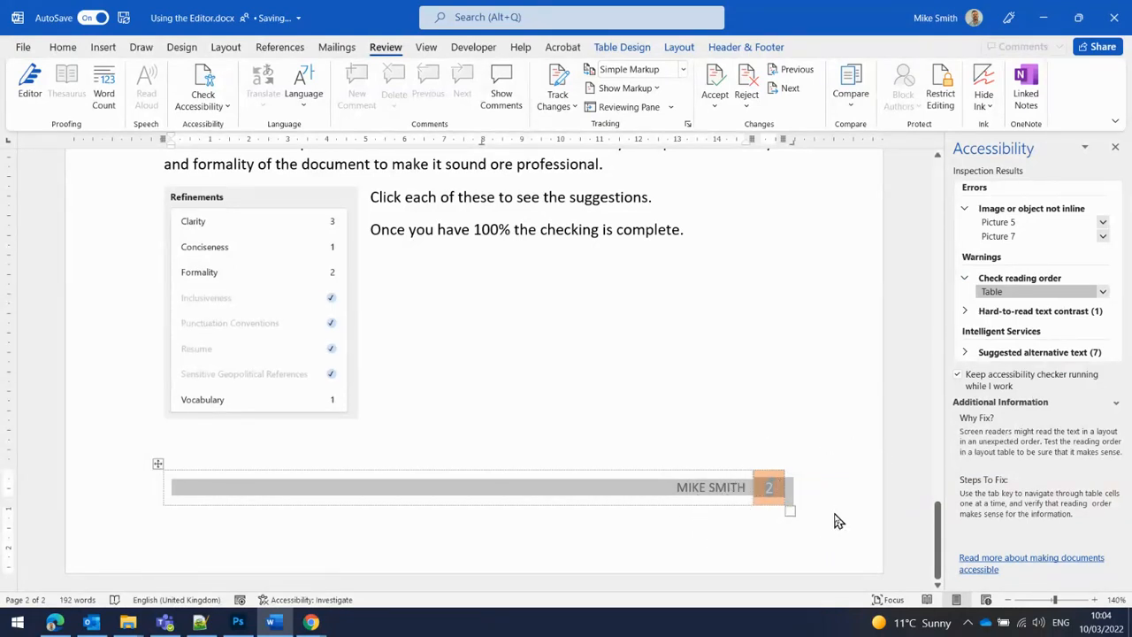
left_click(966, 315)
left_click(1023, 326)
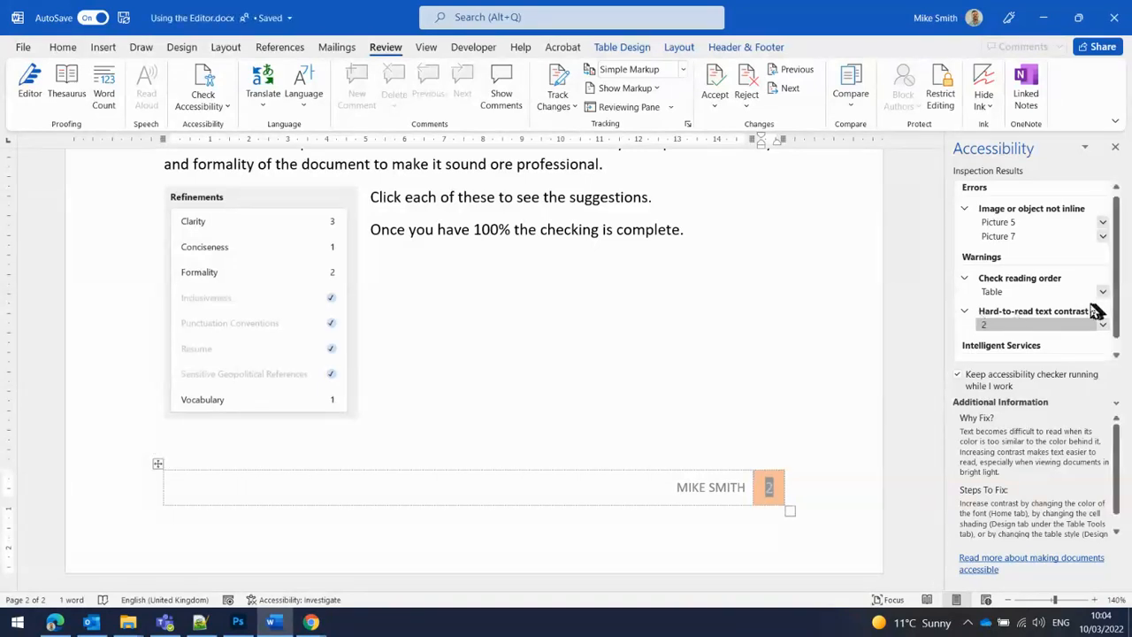
left_click(965, 278)
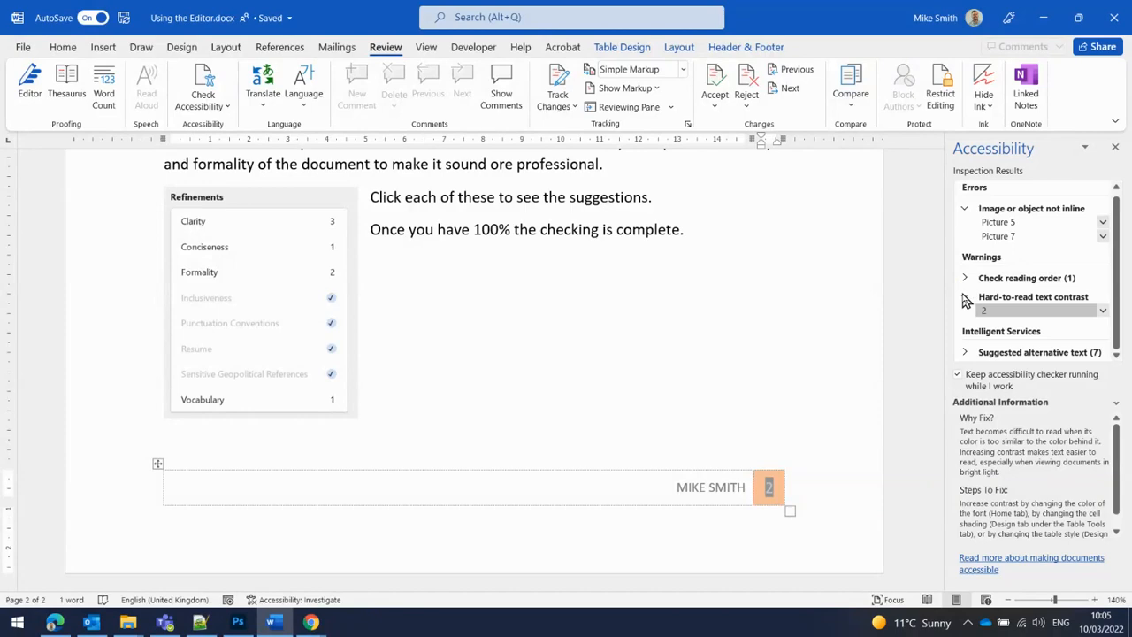
left_click(966, 300)
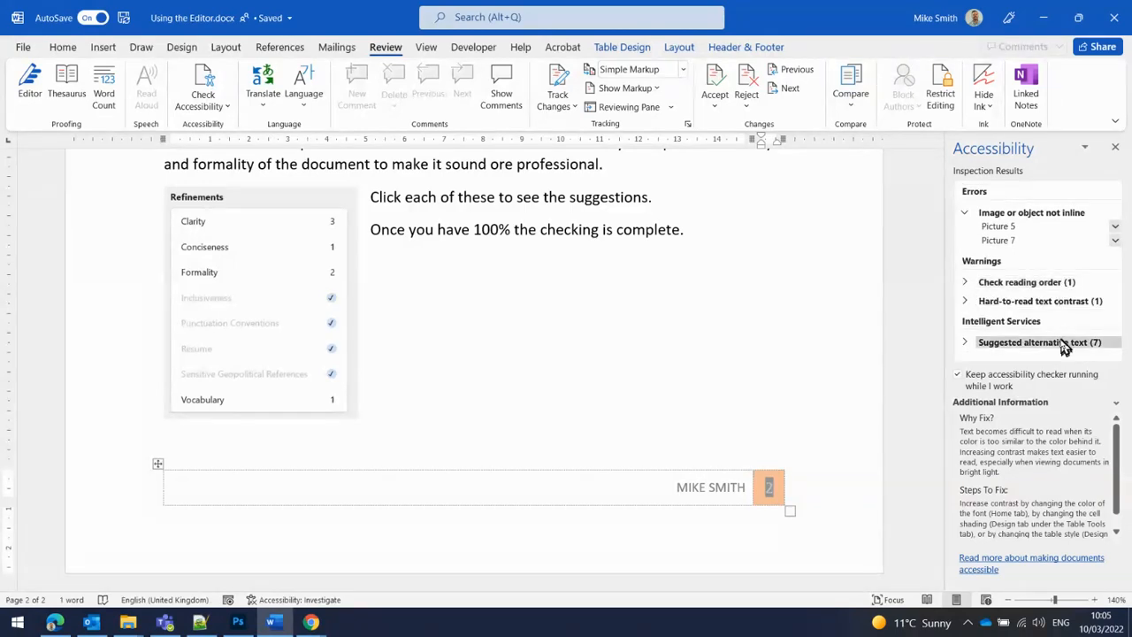
Step: Replace Picture 1's automatically generated alternative text with "Editor tool on Word"
left_click(965, 345)
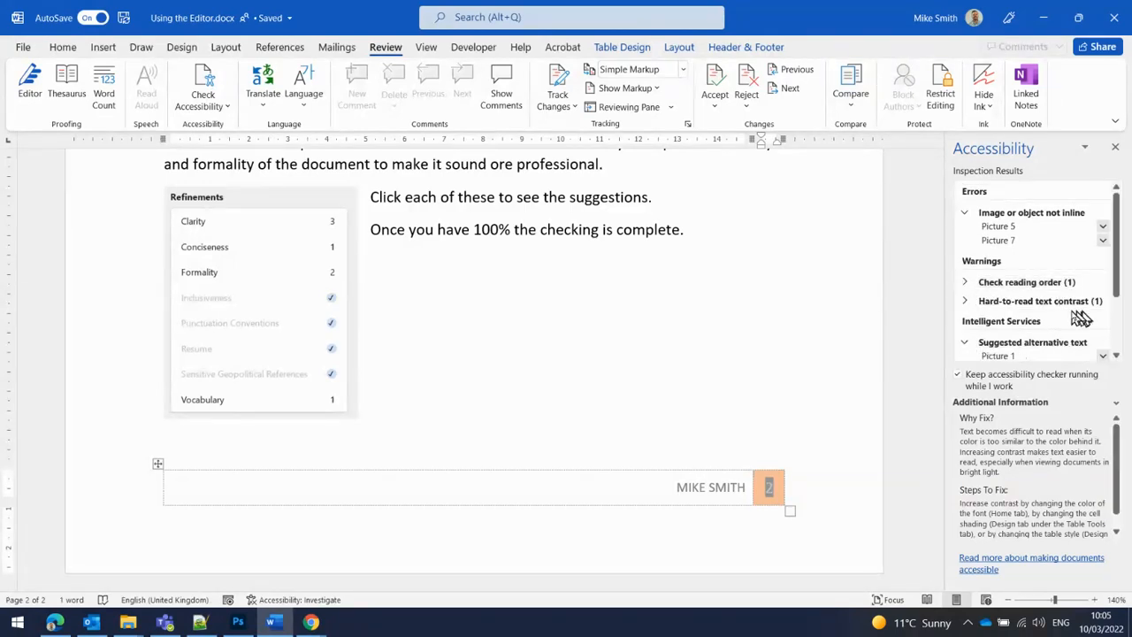
scroll(1078, 317, "down", 3)
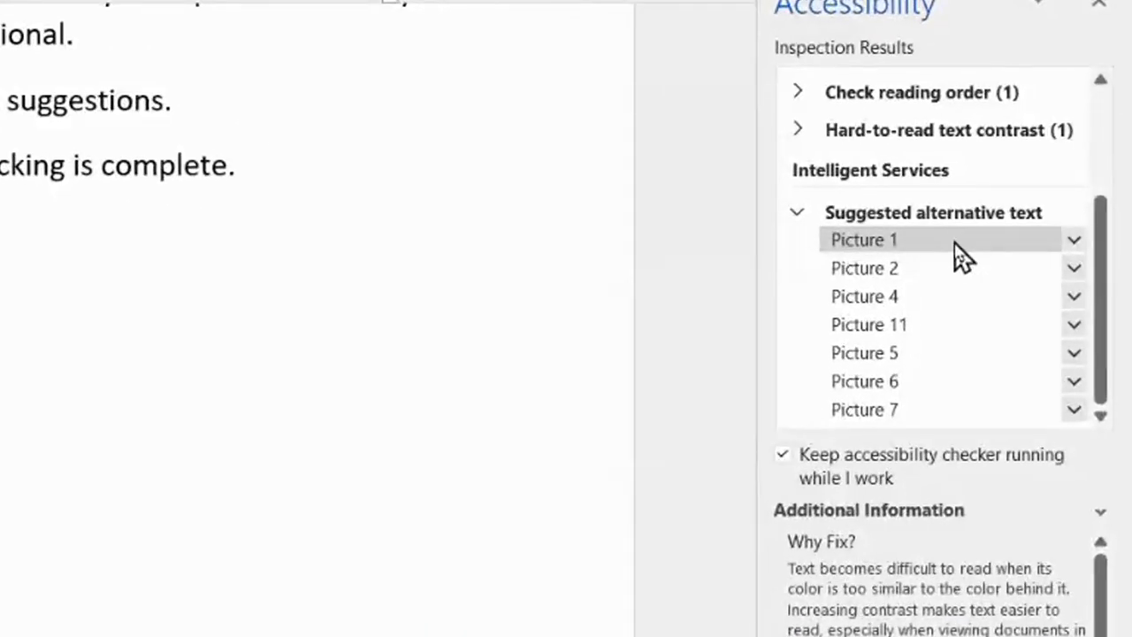
left_click(959, 249)
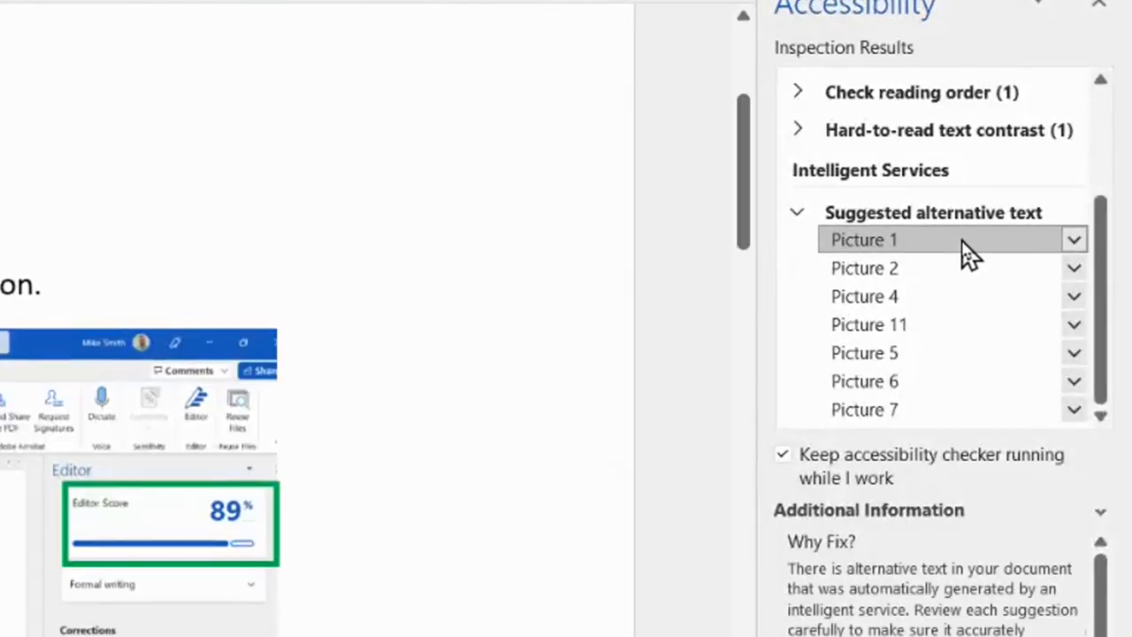
left_click(1074, 241)
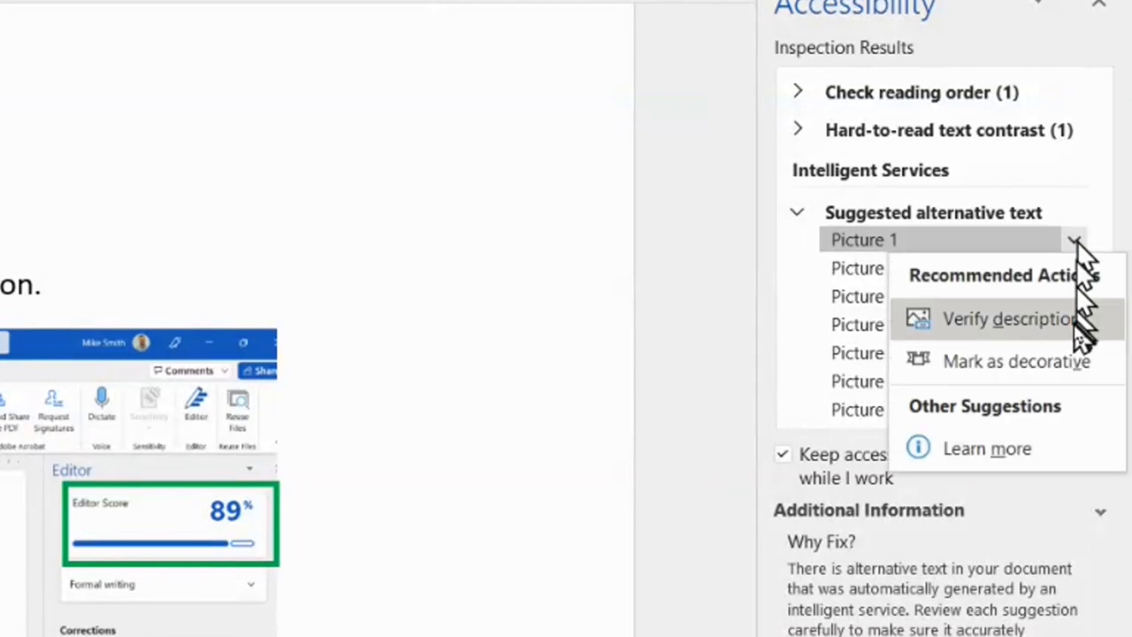
left_click(1075, 325)
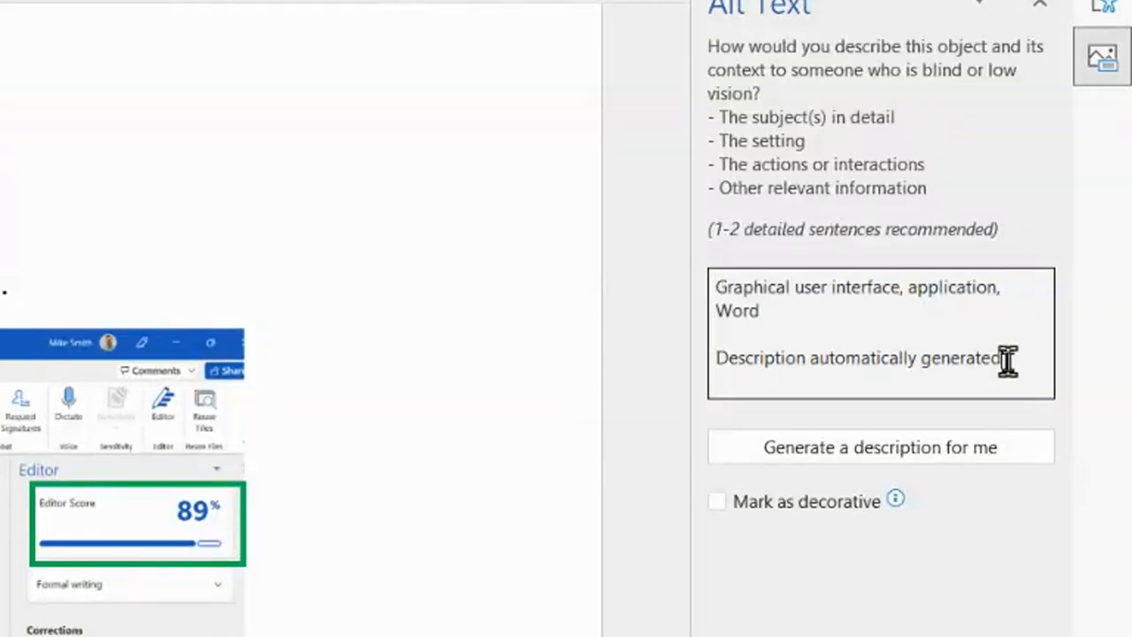
left_click_drag(1007, 358, 707, 286)
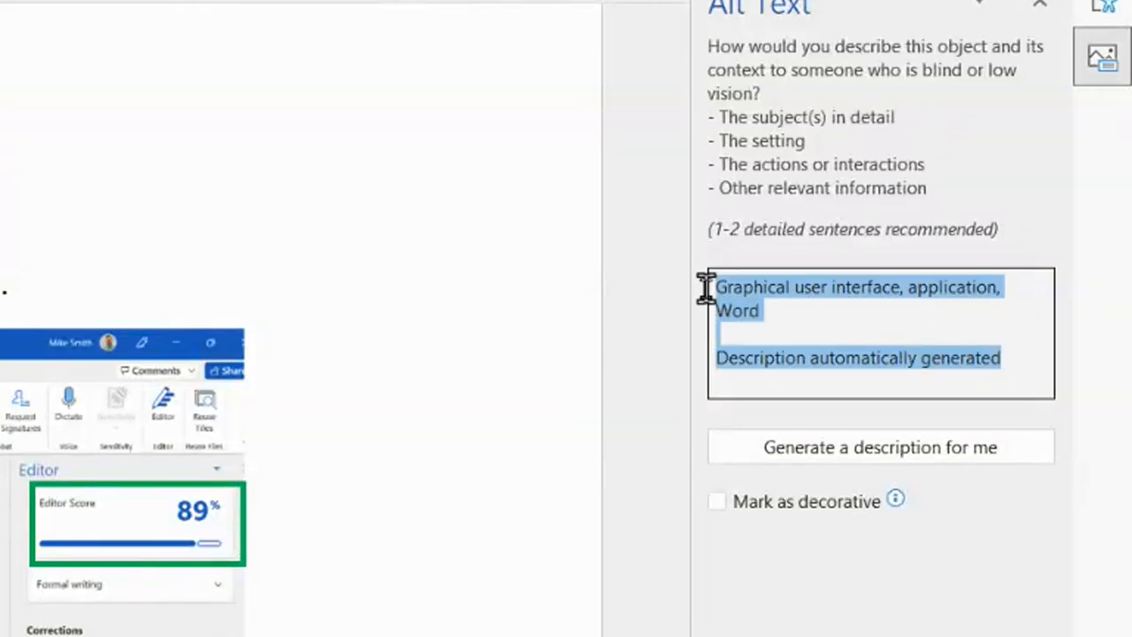
key("Delete")
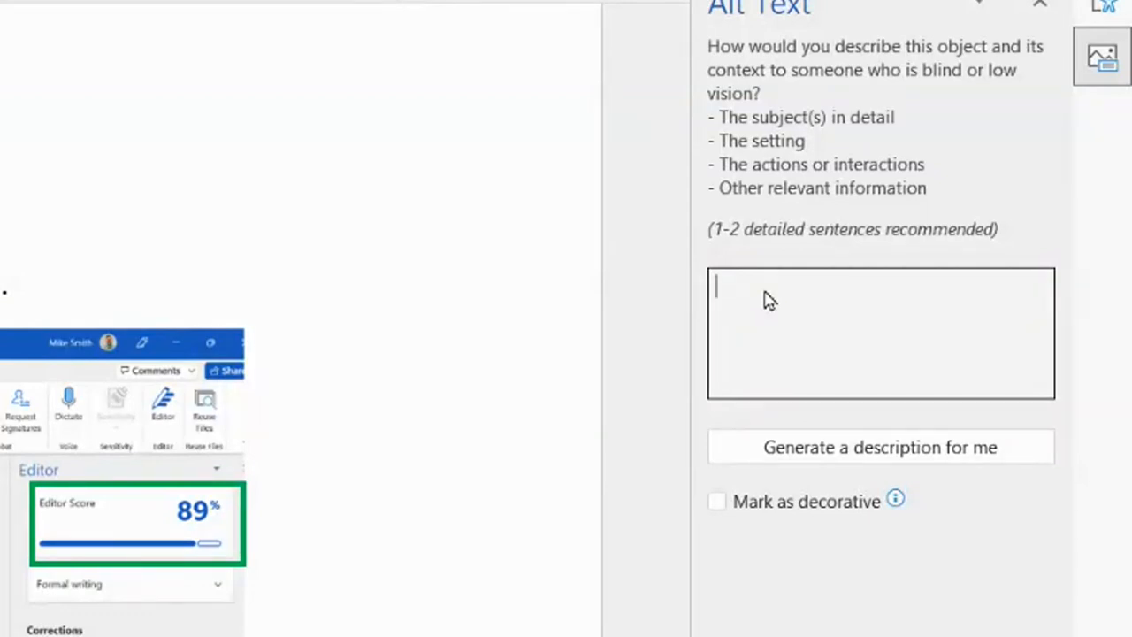
type("EDitor tool on W")
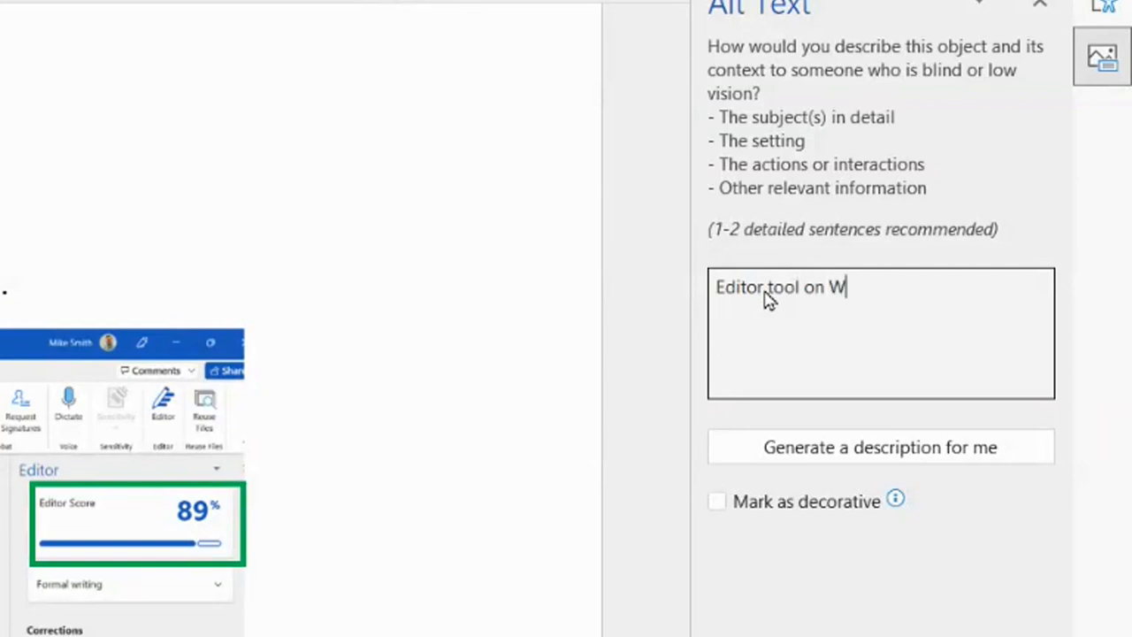
type("ord")
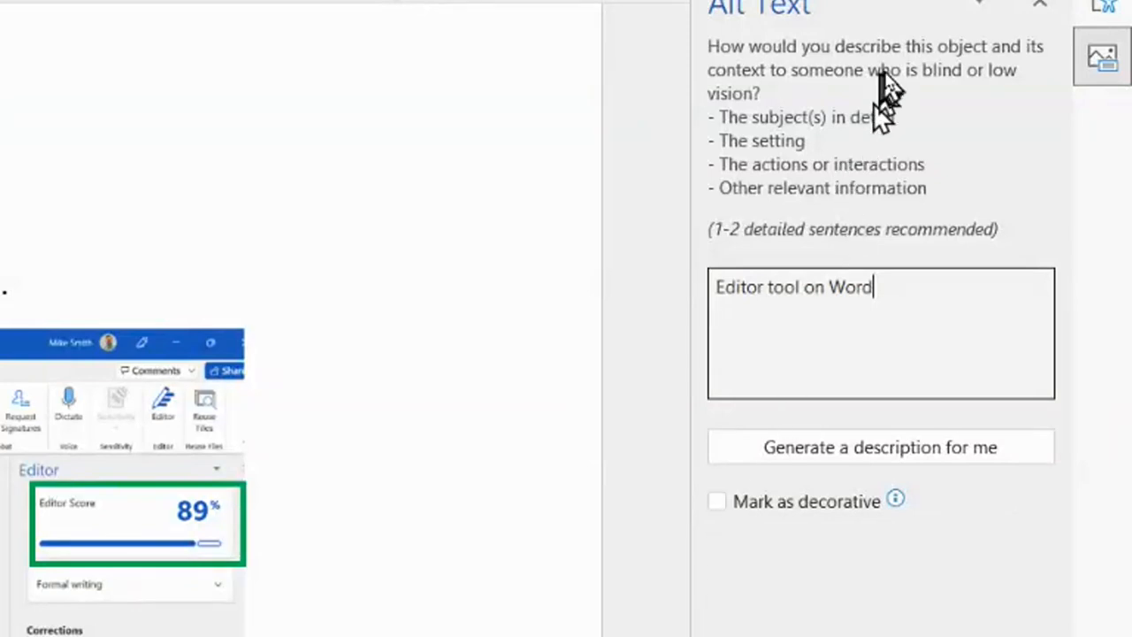
left_click(1038, 4)
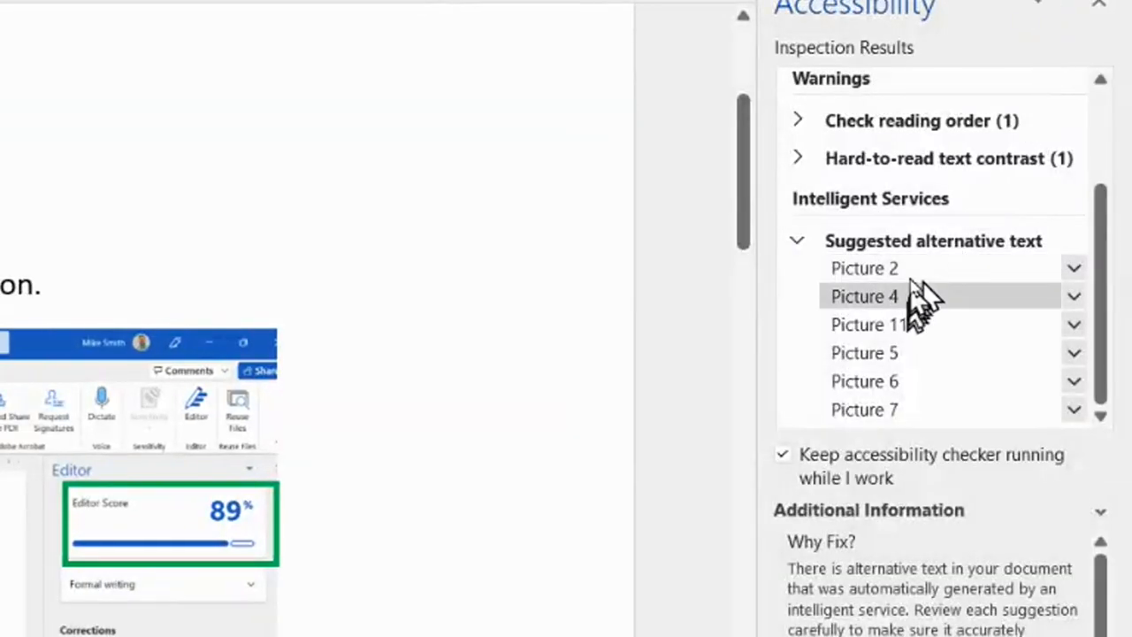
Step: Open Picture 2's suggested alternative text description for verification
left_click(915, 274)
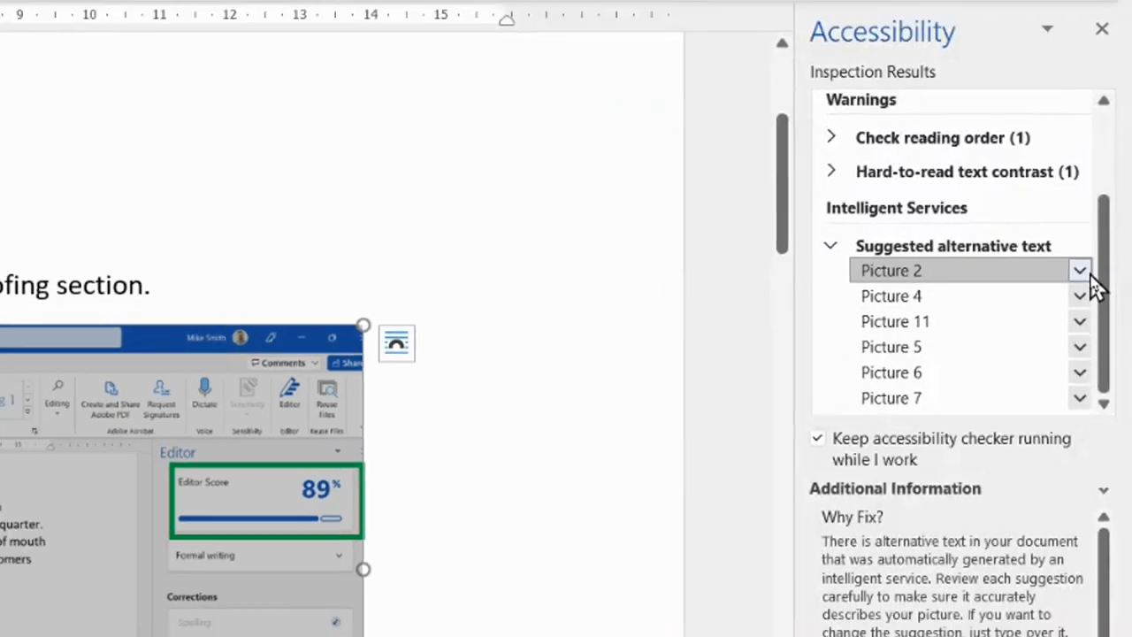
left_click(1074, 268)
left_click(1075, 321)
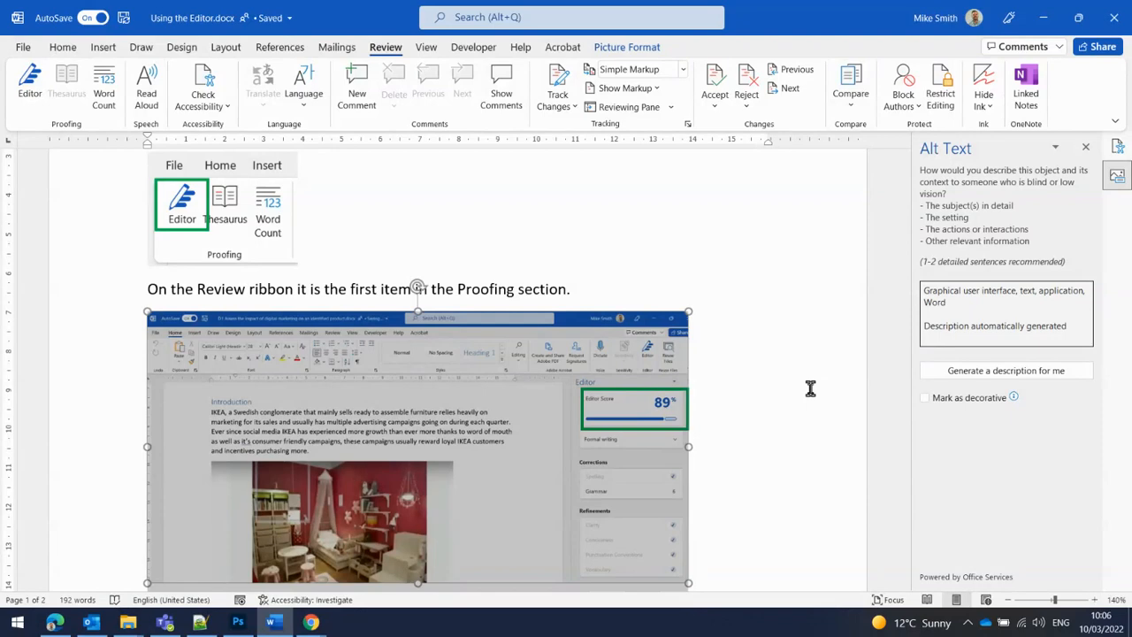
left_click(24, 46)
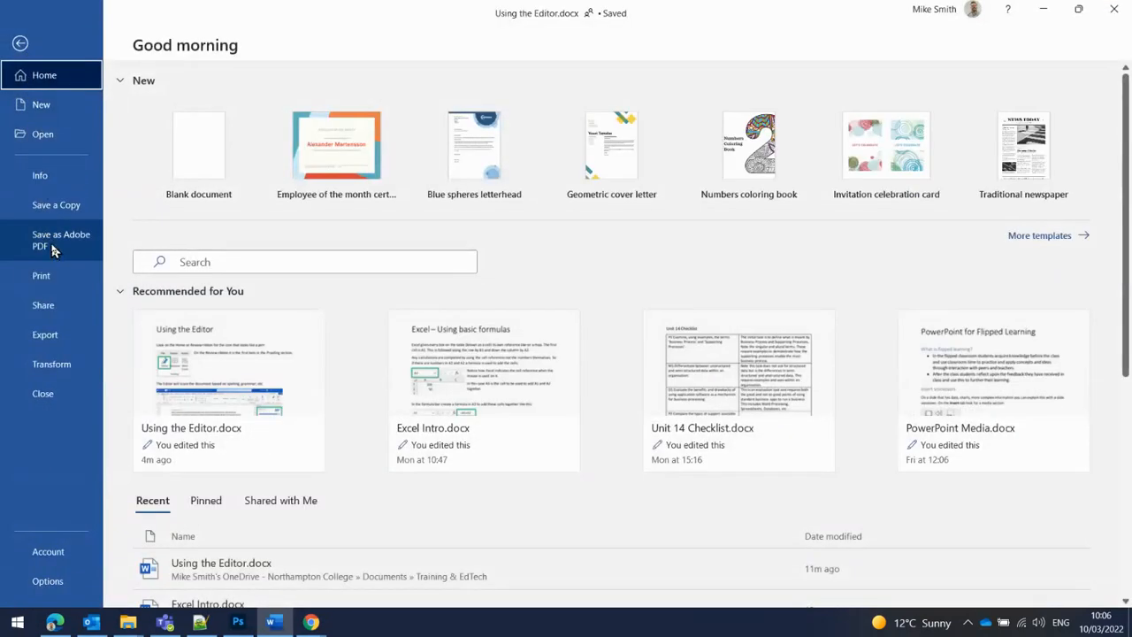
left_click(19, 43)
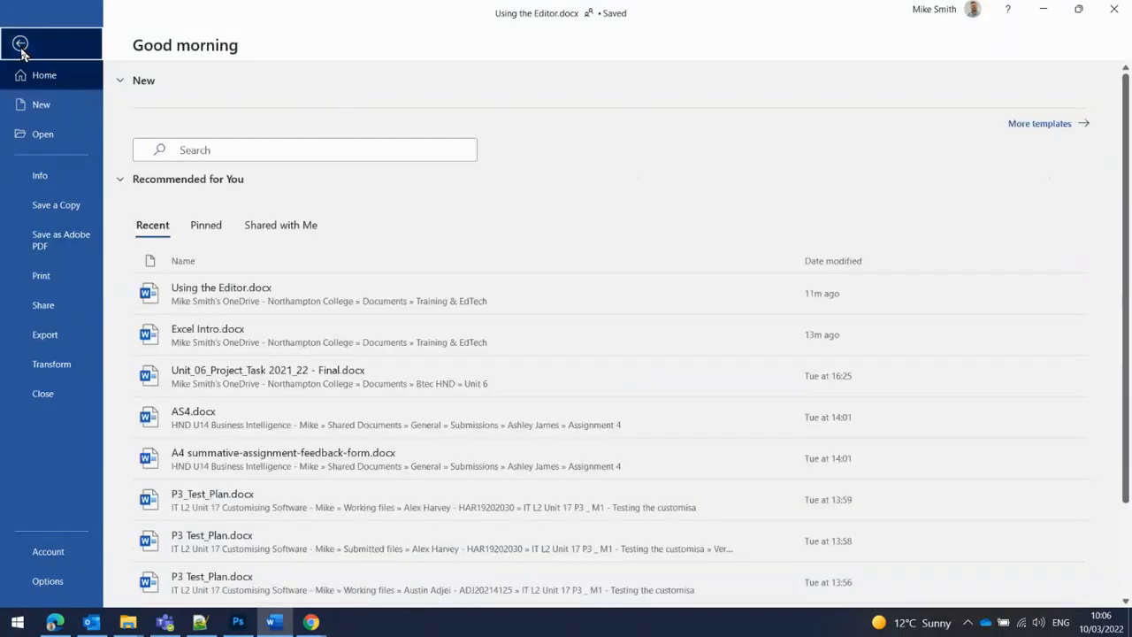